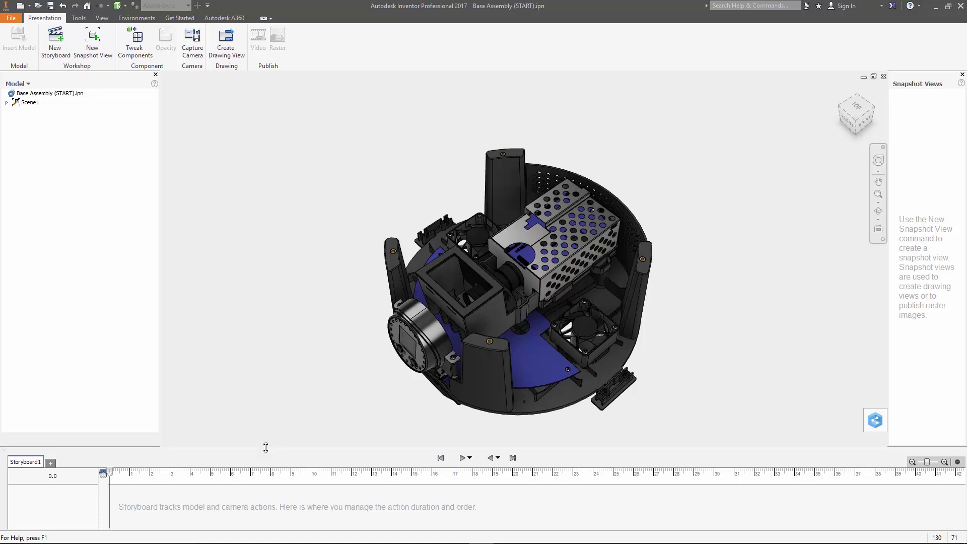
- Drag the splitter above the Storyboard panel upward to enlarge the Storyboard1 timeline
{"action": "left_click_drag", "start_coordinate": [265, 448], "coordinate": [267, 402]}
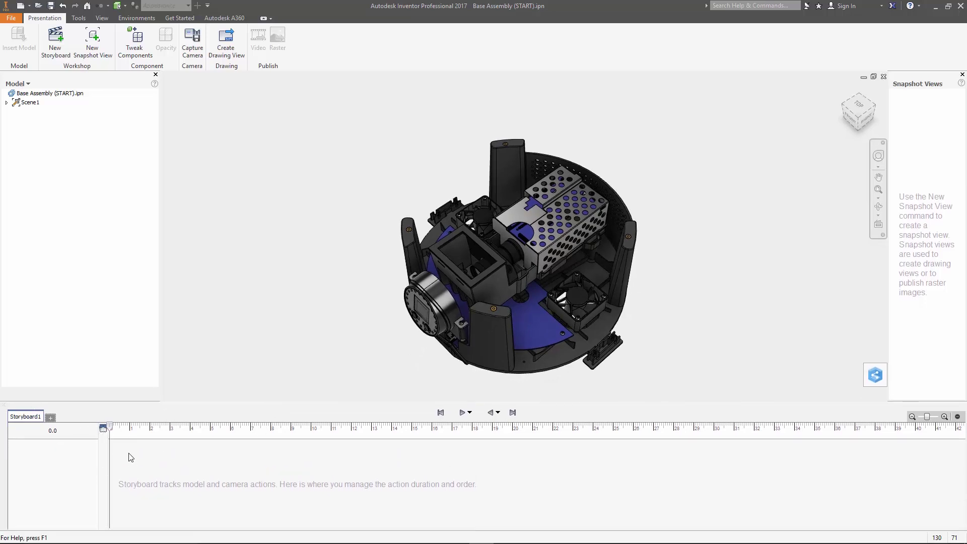
- Scrub the storyboard to 6.5 s and expand Scene1 and Base Assembly (New).iam in the browser
{"action": "mouse_move", "coordinate": [113, 429]}
{"action": "left_mouse_down"}
{"action": "mouse_move", "coordinate": [244, 430]}
{"action": "mouse_move", "coordinate": [107, 430]}
{"action": "left_mouse_up"}
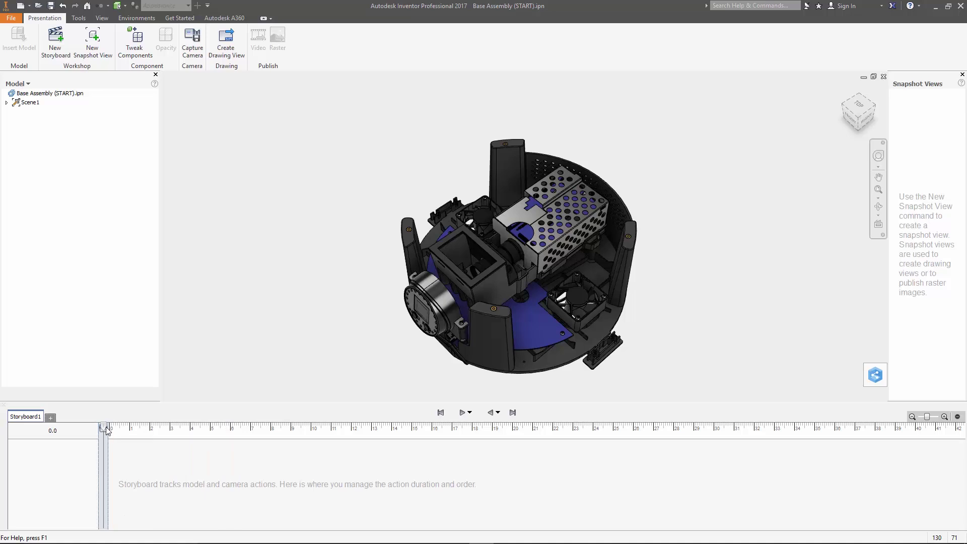
{"action": "left_click", "coordinate": [7, 103]}
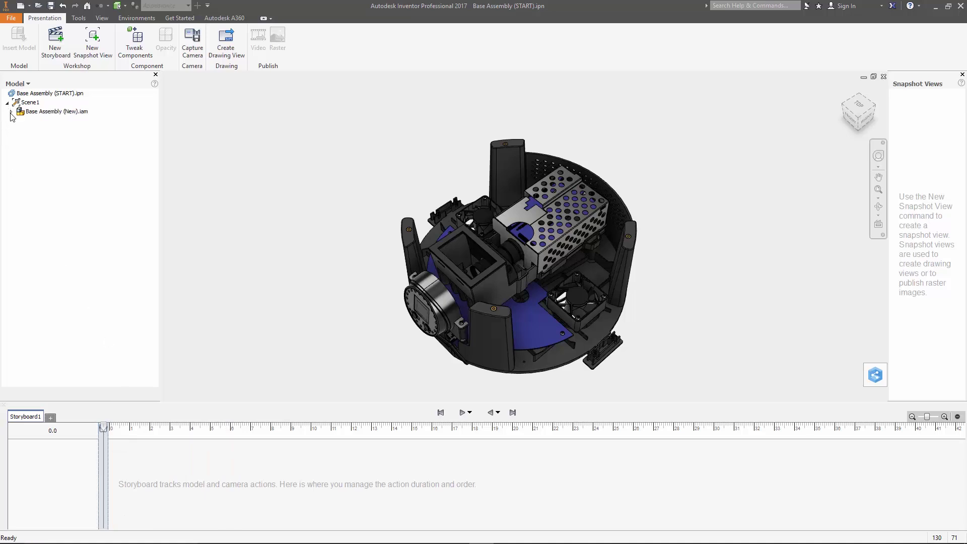
{"action": "left_click", "coordinate": [11, 113]}
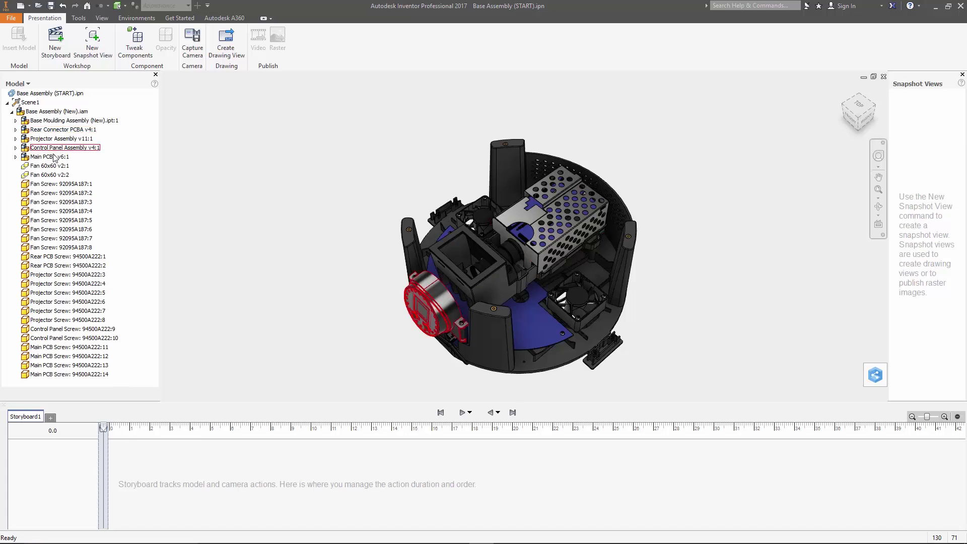
- Select Main PCBA v6:1 with its four Main PCB screws and toggle their visibility
{"action": "left_click", "coordinate": [52, 157]}
{"action": "left_click", "coordinate": [90, 348], "text": "ctrl"}
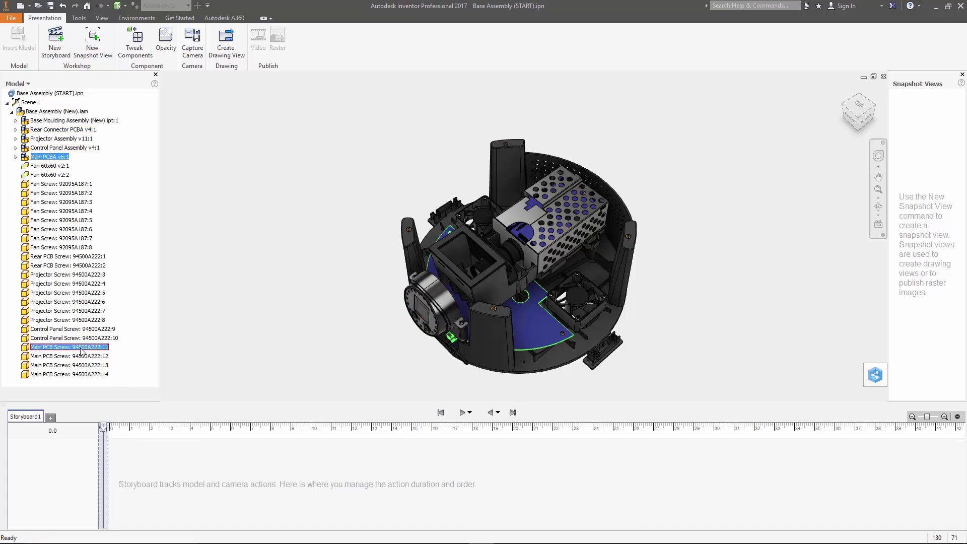
{"action": "left_click", "coordinate": [84, 356], "text": "ctrl"}
{"action": "left_click", "coordinate": [78, 365], "text": "ctrl"}
{"action": "left_click", "coordinate": [76, 374], "text": "ctrl"}
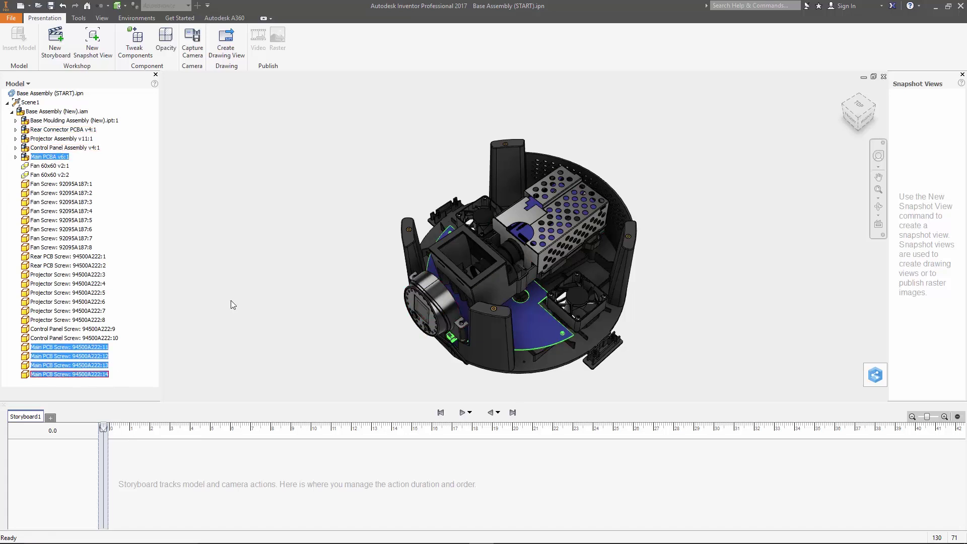
{"action": "right_click", "coordinate": [236, 279]}
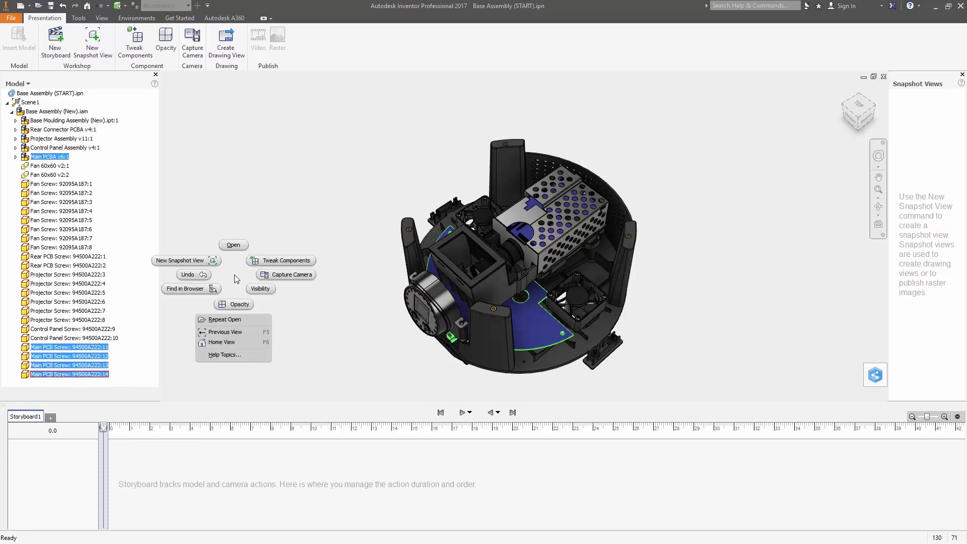
{"action": "left_click", "coordinate": [261, 288]}
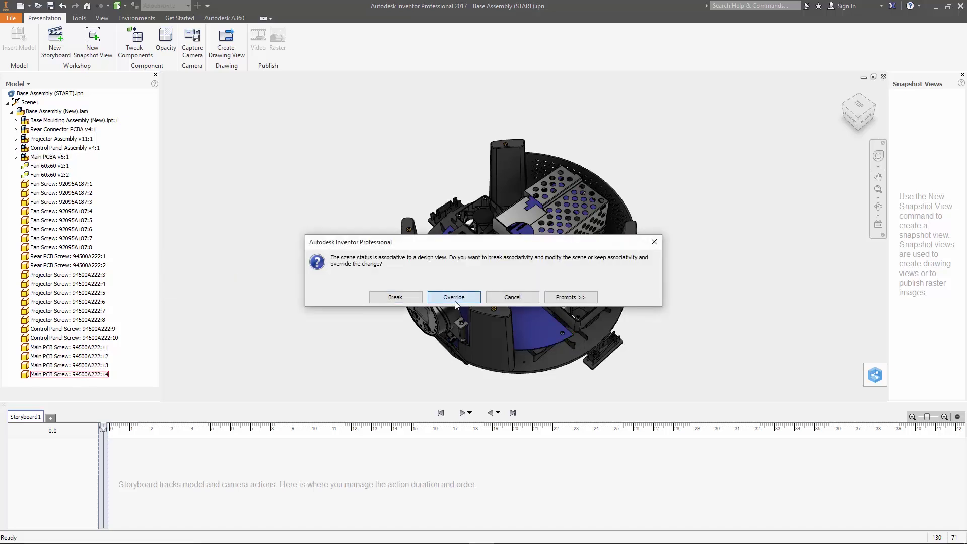
- Override the design view to hide the board and screws, then return to Home view and storyboard start
{"action": "left_click", "coordinate": [454, 298]}
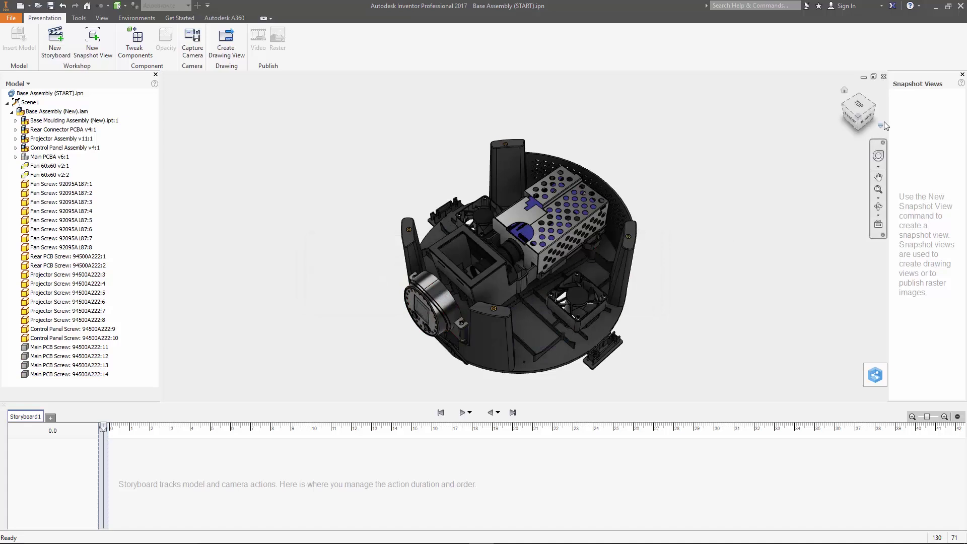
{"action": "left_click", "coordinate": [845, 90]}
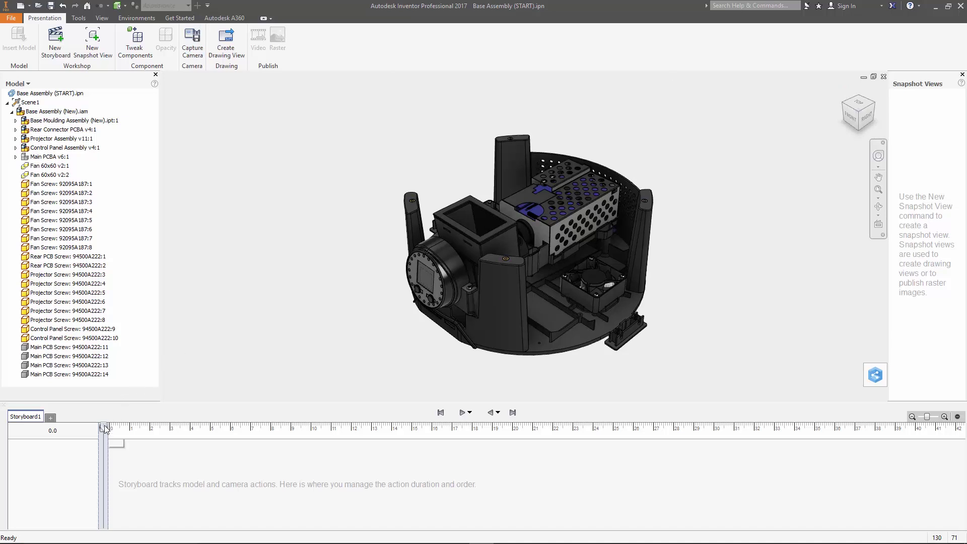
{"action": "left_click_drag", "start_coordinate": [104, 428], "coordinate": [347, 431]}
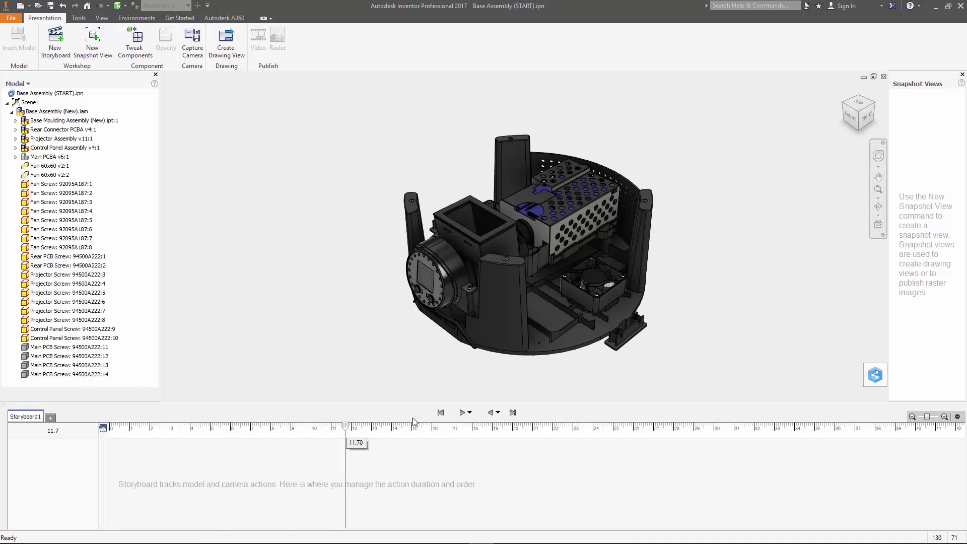
{"action": "left_click", "coordinate": [440, 412]}
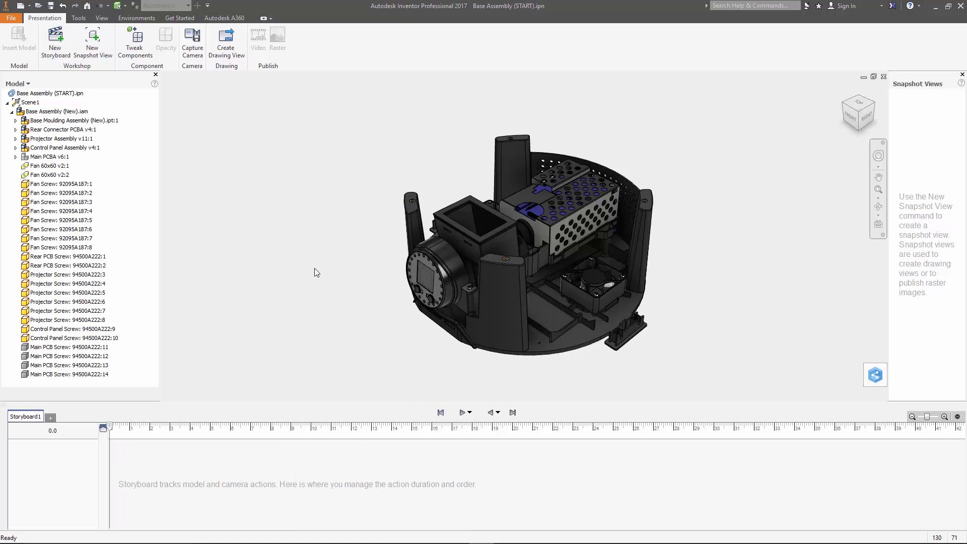
- Tweak Projector Screws :3 through :8, dragging them about 125.5 mm up along Z
{"action": "right_click", "coordinate": [255, 248]}
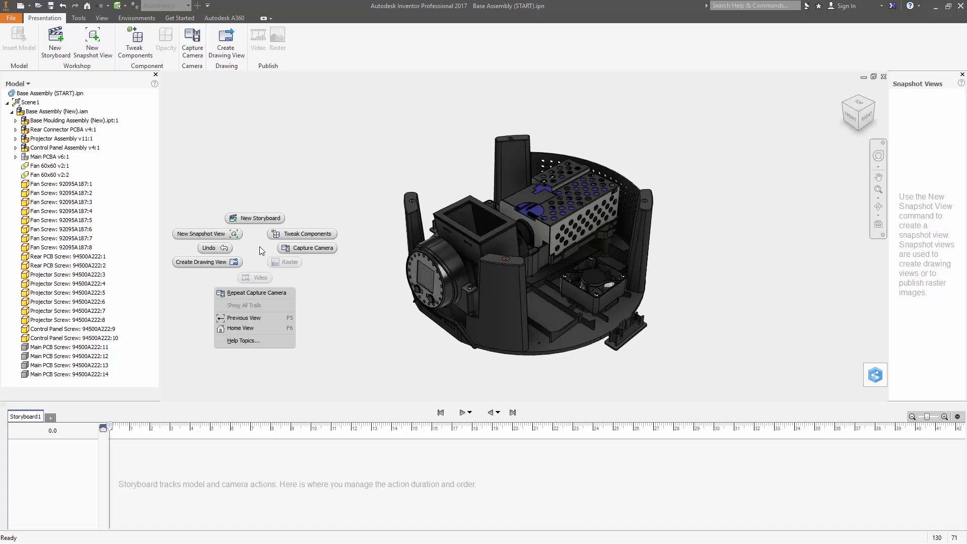
{"action": "left_click", "coordinate": [301, 234]}
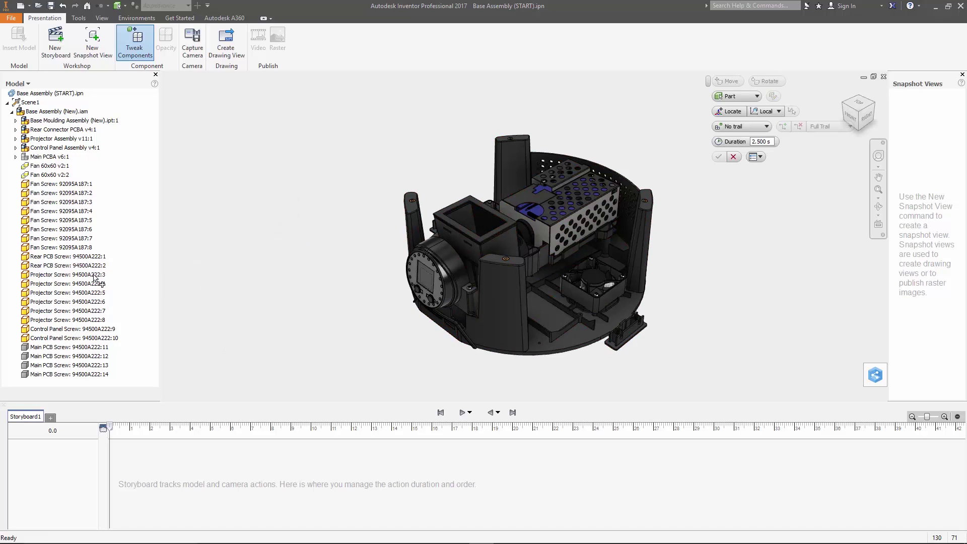
{"action": "left_click", "coordinate": [78, 276]}
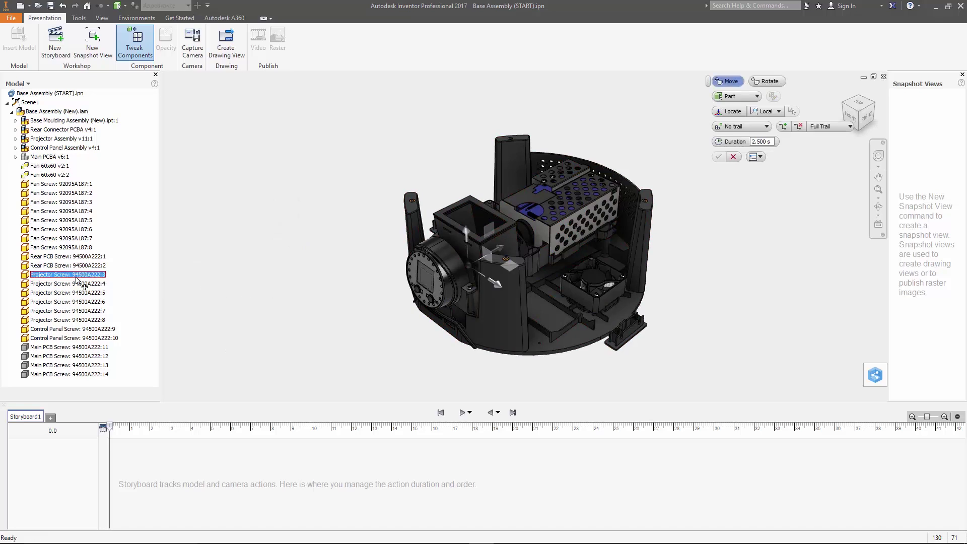
{"action": "left_click", "coordinate": [80, 321], "text": "shift"}
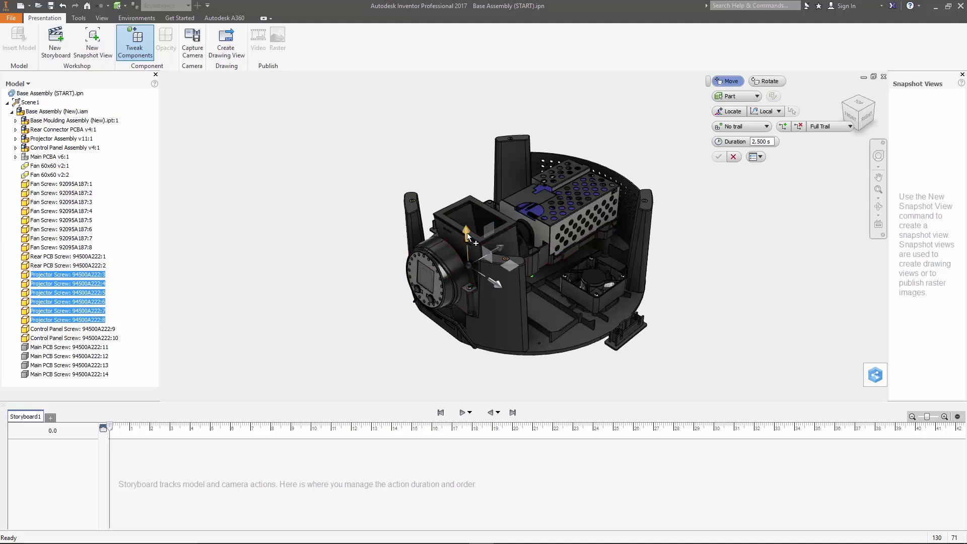
{"action": "left_click_drag", "start_coordinate": [467, 233], "coordinate": [448, 105]}
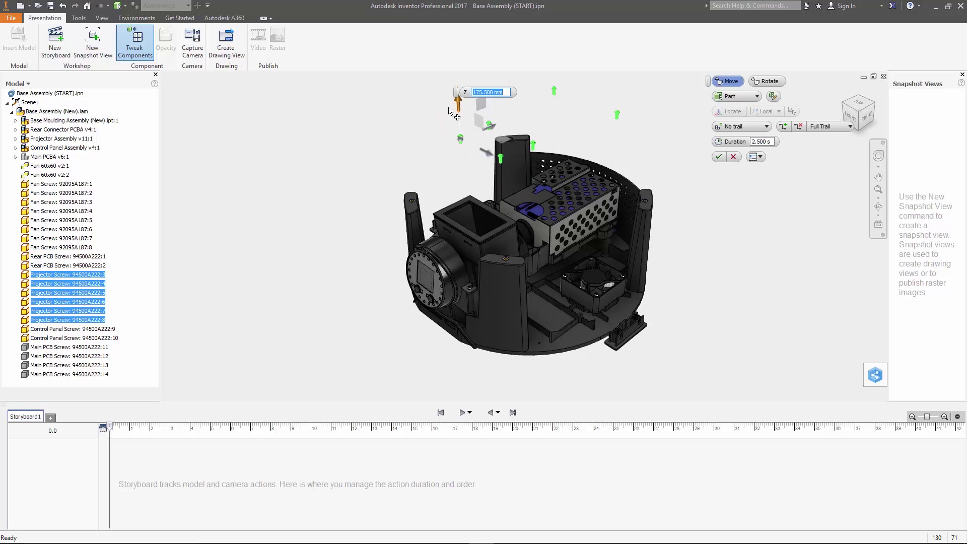
{"action": "left_click", "coordinate": [752, 127]}
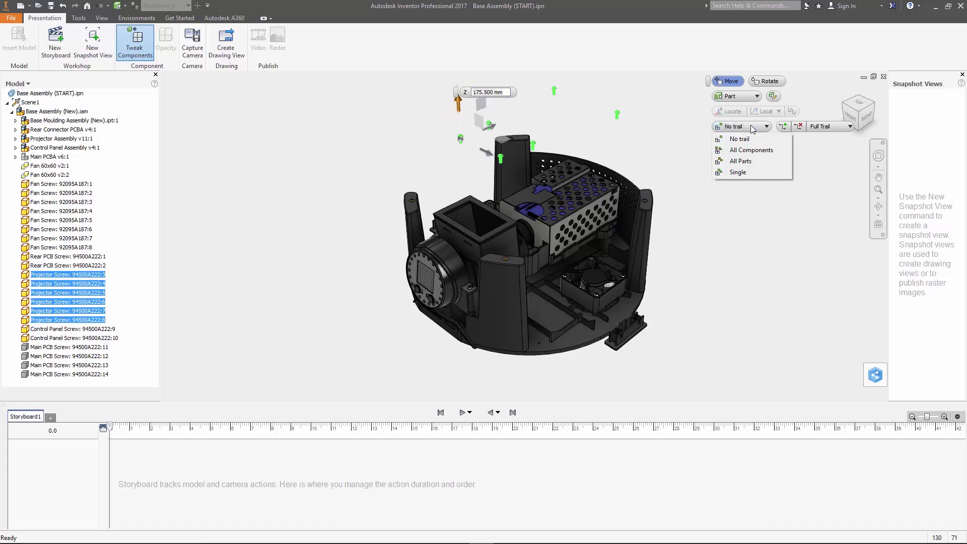
{"action": "left_click", "coordinate": [754, 150]}
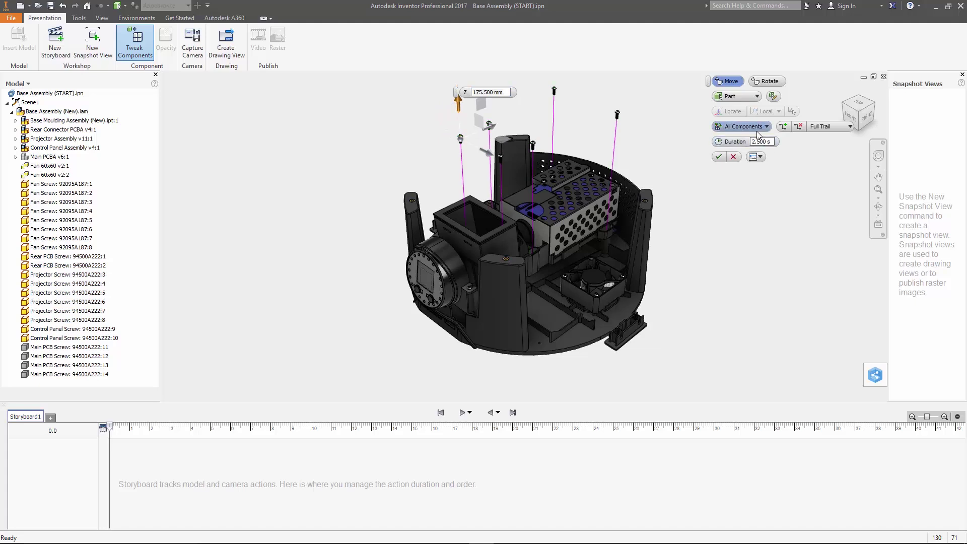
{"action": "left_click", "coordinate": [757, 129]}
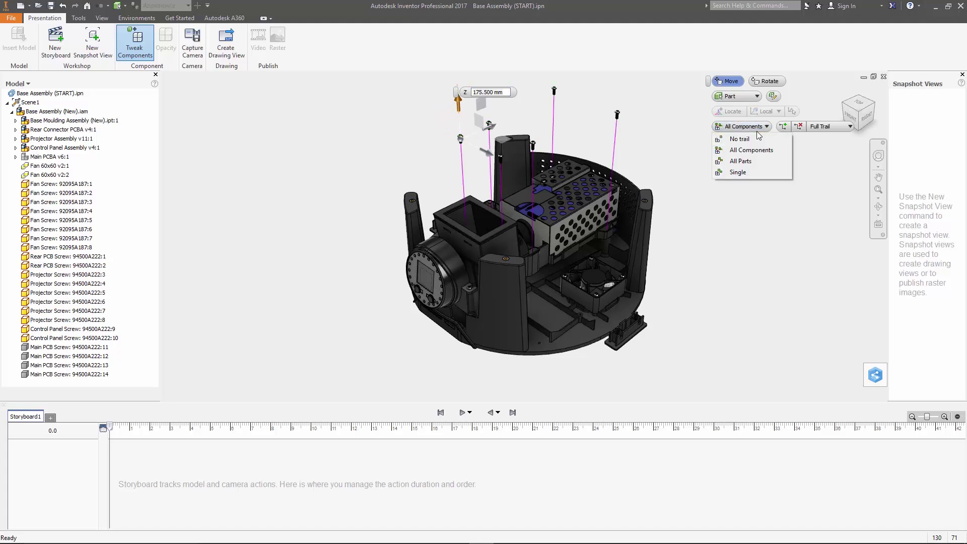
{"action": "left_click", "coordinate": [758, 160]}
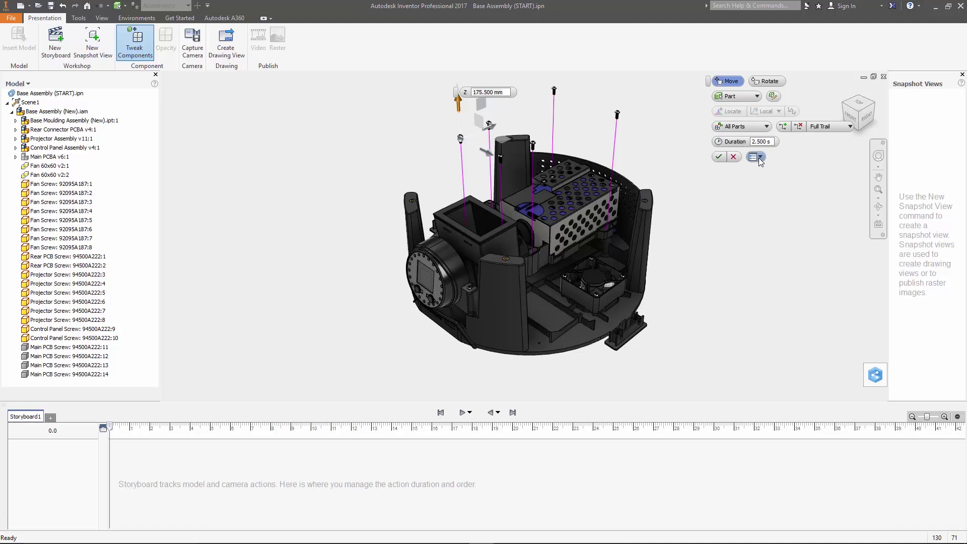
{"action": "left_click", "coordinate": [759, 135]}
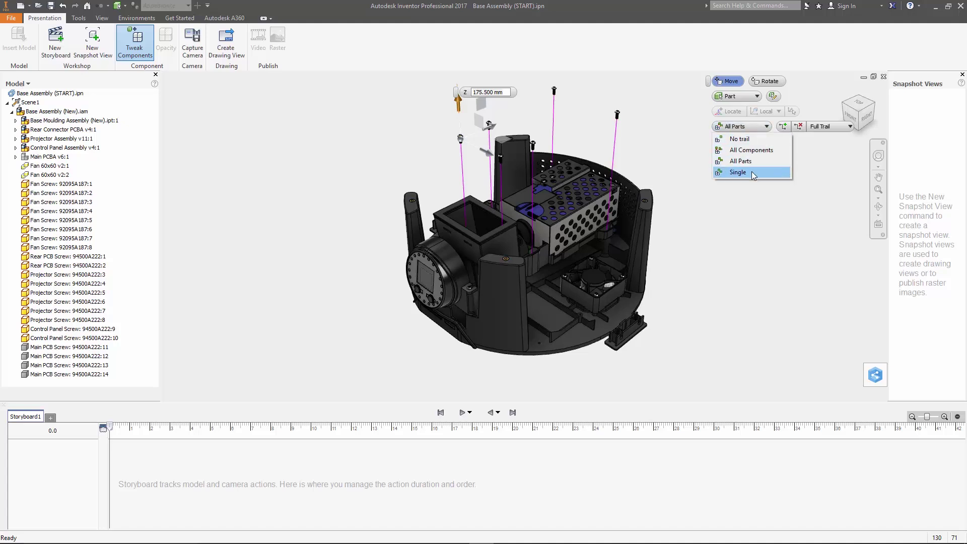
{"action": "left_click", "coordinate": [751, 171]}
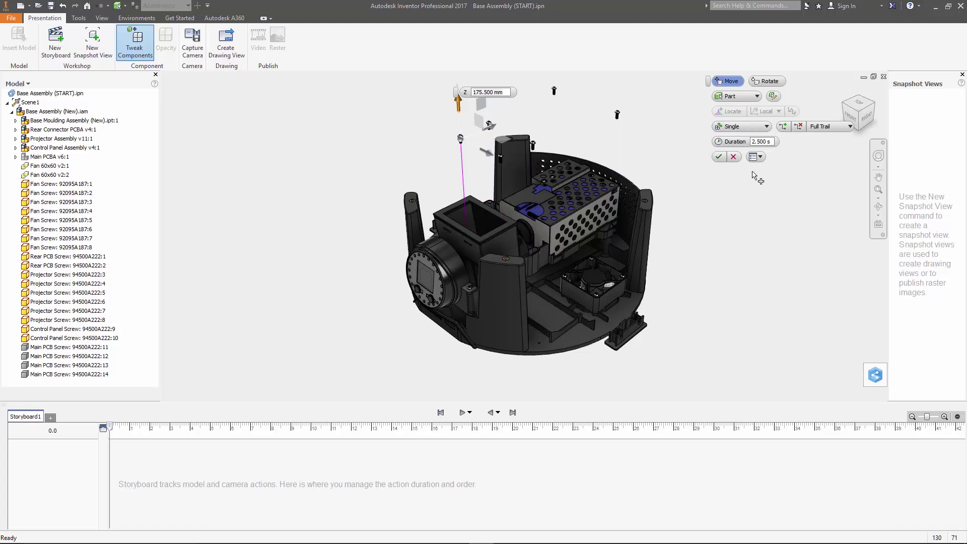
{"action": "left_click", "coordinate": [754, 129]}
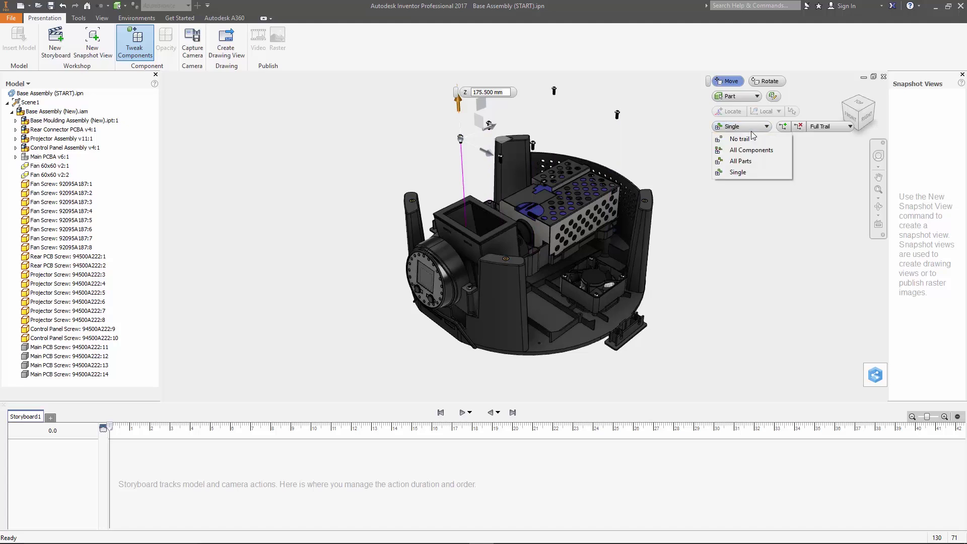
{"action": "left_click", "coordinate": [753, 139]}
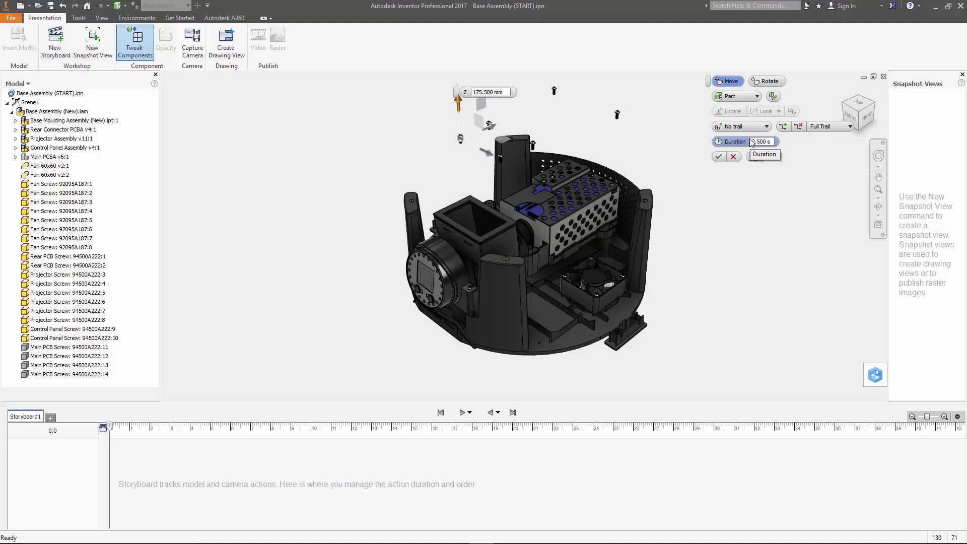
- Give the projector screw tweak its duration and a 50 mm Z distance, and apply it
{"action": "left_click", "coordinate": [754, 141]}
{"action": "type", "text": "1"}
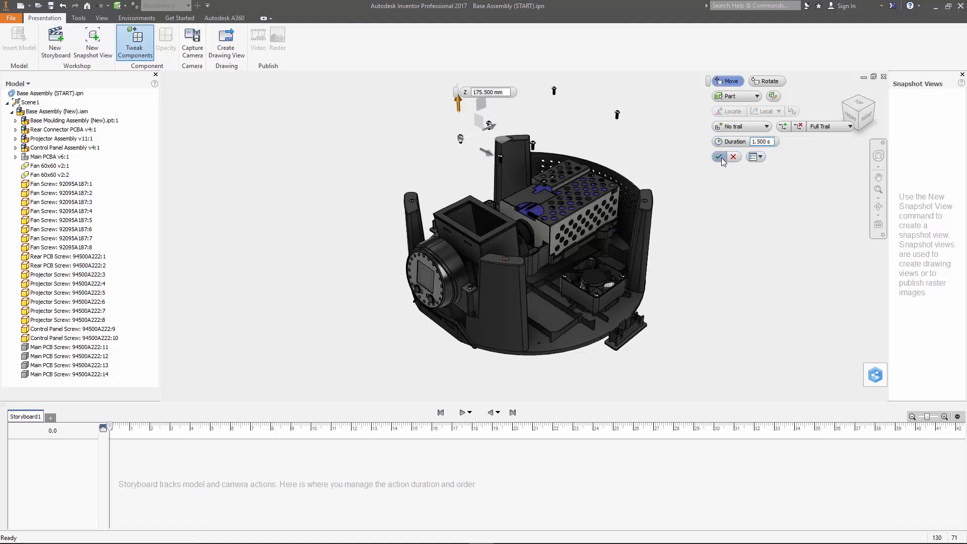
{"action": "left_click", "coordinate": [507, 93]}
{"action": "type", "text": "50"}
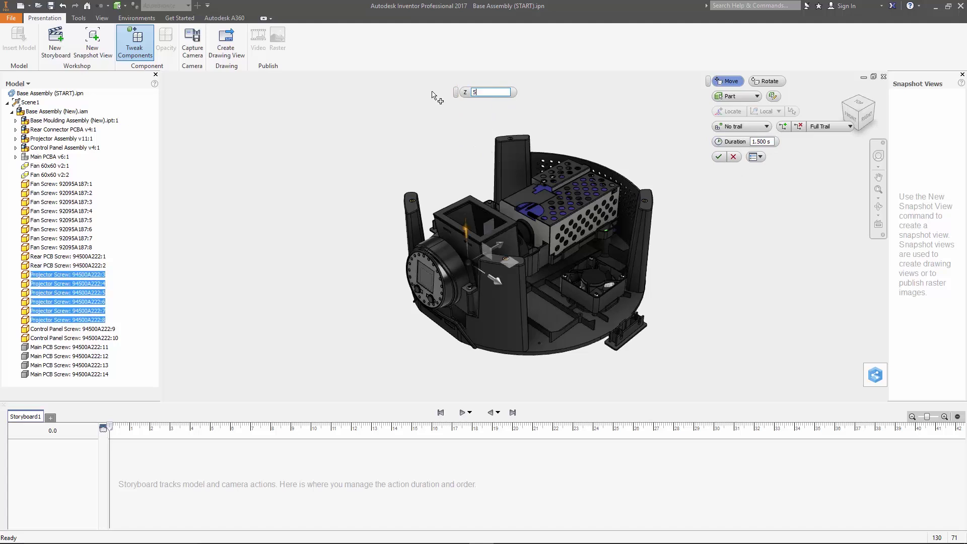
{"action": "left_click", "coordinate": [719, 157]}
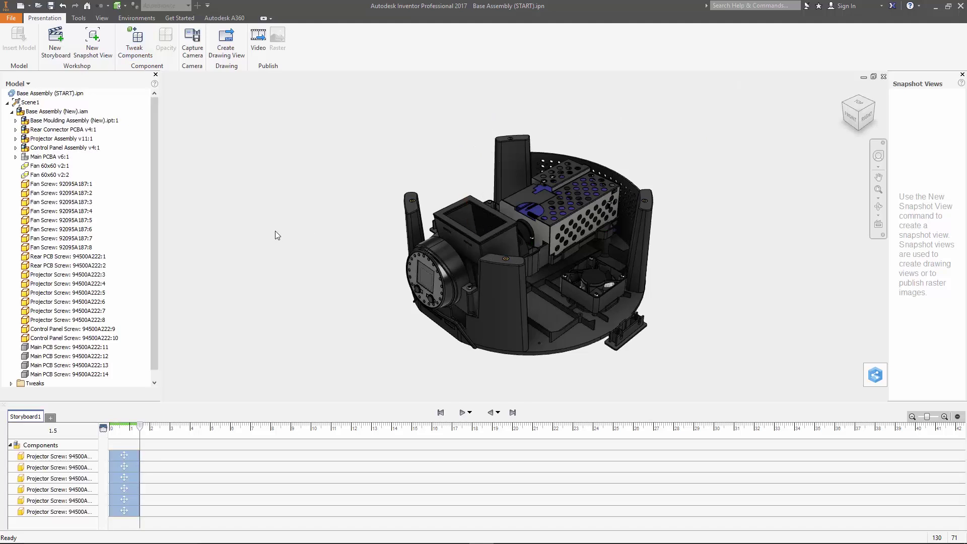
- Start a tweak on Projector Screws :3–:7, switch to Component selection, and drag the Projector Assembly up
{"action": "right_click", "coordinate": [275, 231]}
{"action": "left_click", "coordinate": [309, 224]}
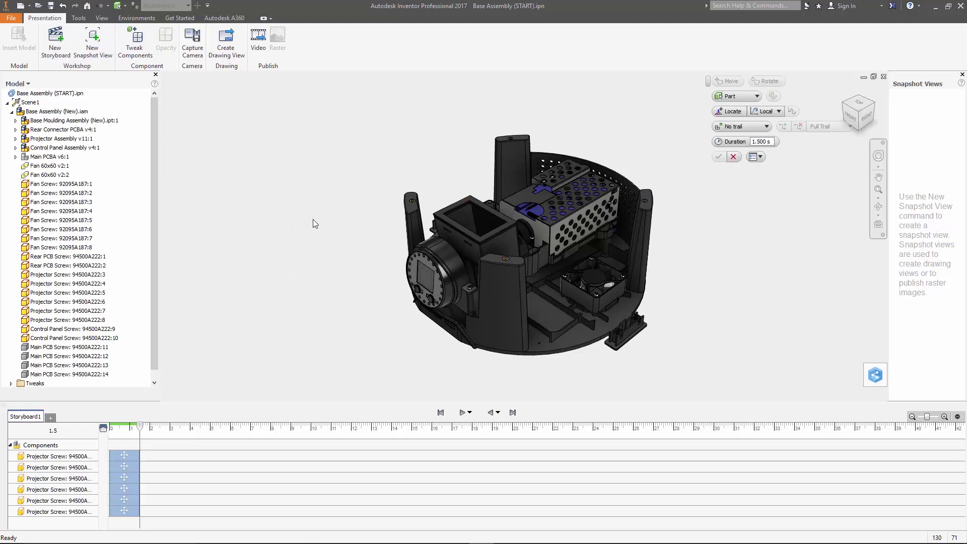
{"action": "left_click", "coordinate": [86, 275]}
{"action": "left_click", "coordinate": [85, 311], "text": "shift"}
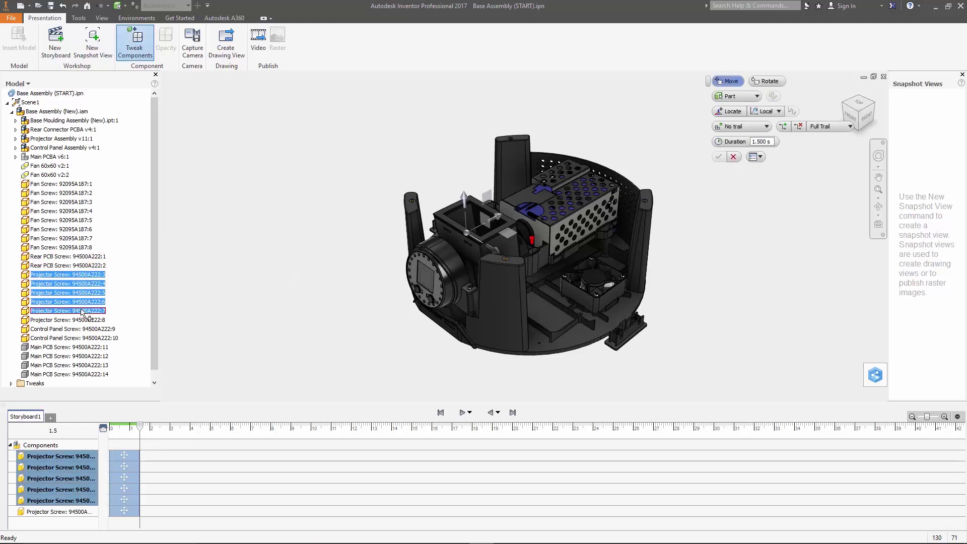
{"action": "left_click", "coordinate": [757, 96]}
{"action": "left_click", "coordinate": [750, 108]}
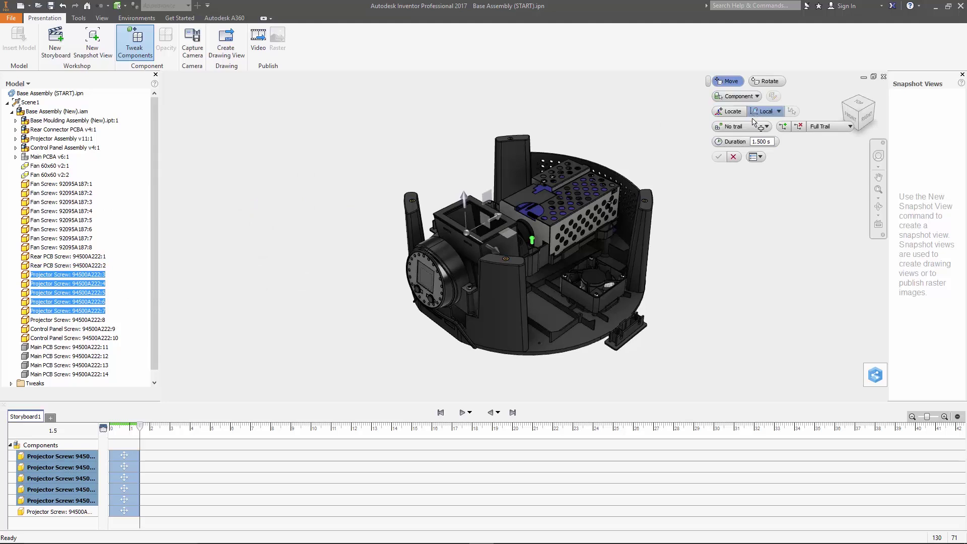
{"action": "left_click", "coordinate": [573, 211]}
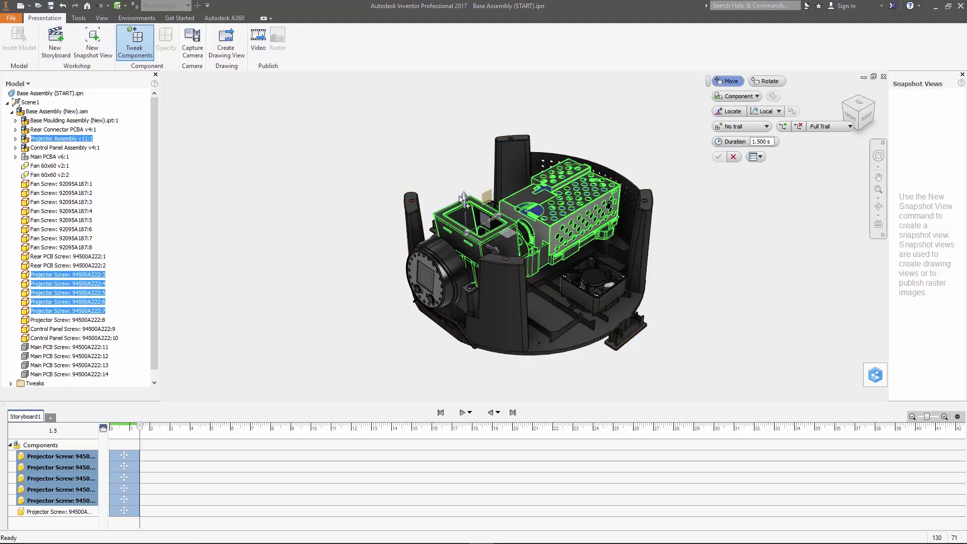
{"action": "left_click_drag", "start_coordinate": [466, 197], "coordinate": [473, 79]}
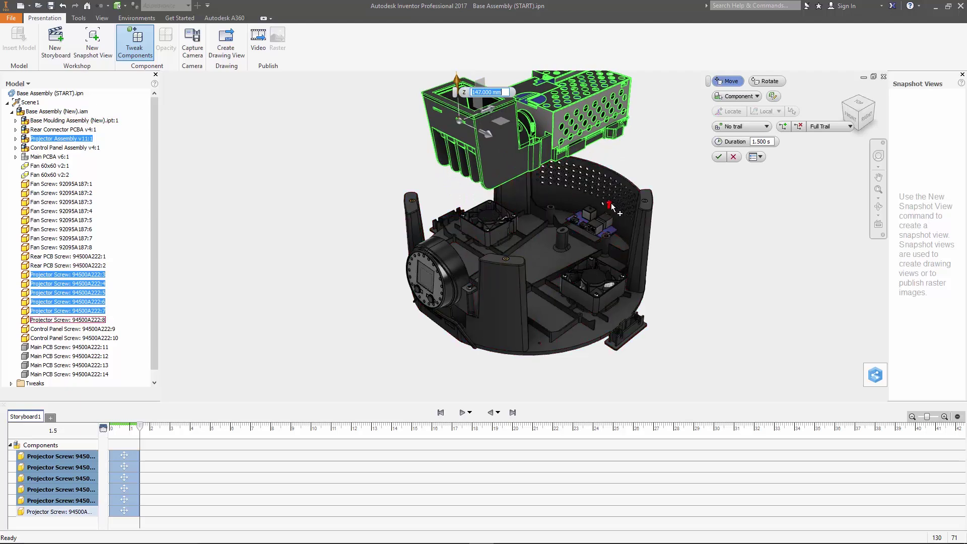
- Add Projector Screw :8, set a 2.5 s duration and Z = 200 mm, and apply
{"action": "left_click", "coordinate": [774, 96]}
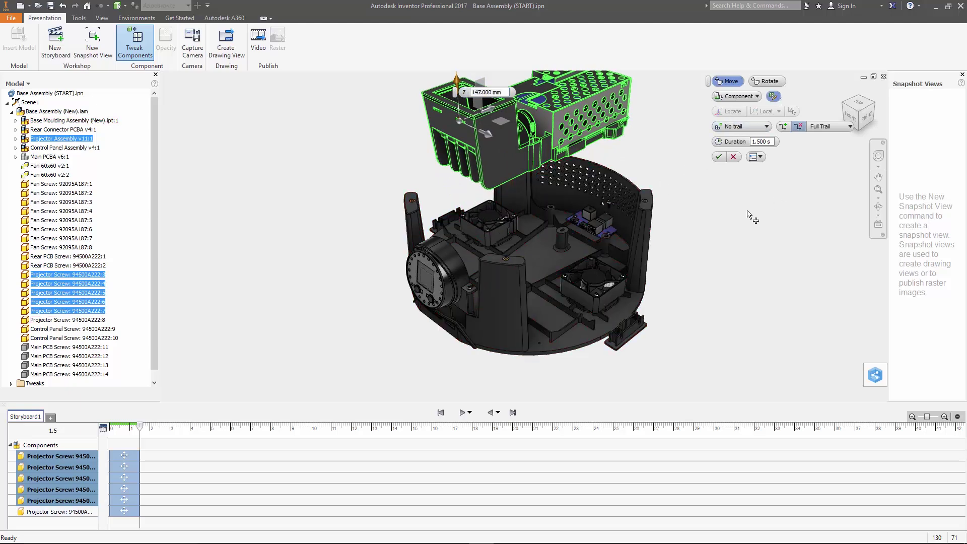
{"action": "left_click", "coordinate": [610, 206], "text": "ctrl"}
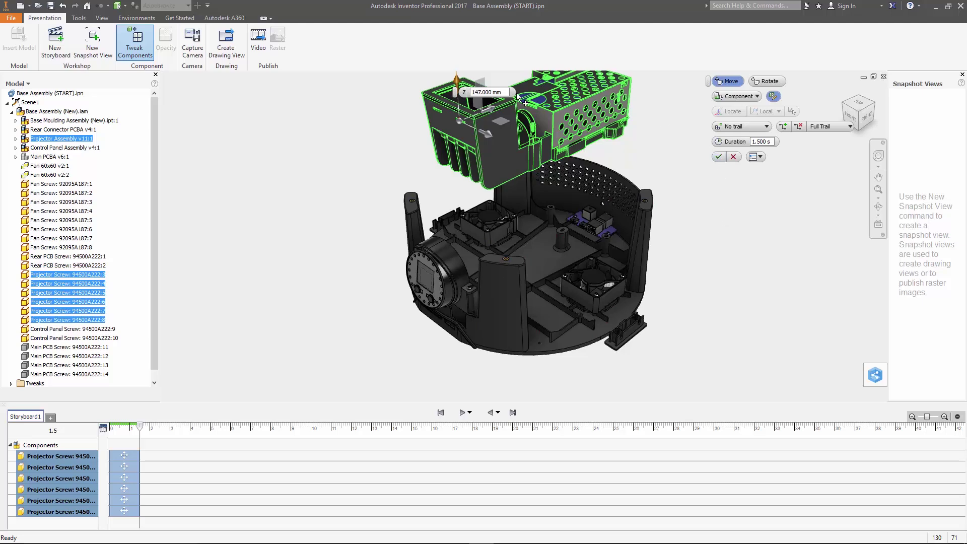
{"action": "type", "text": "2"}
{"action": "left_click", "coordinate": [486, 92]}
{"action": "type", "text": "200"}
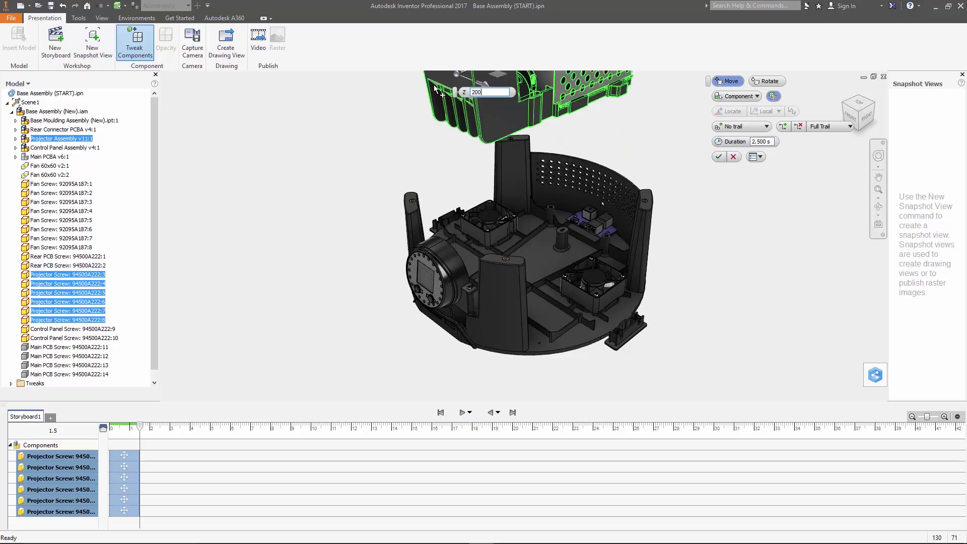
{"action": "left_click", "coordinate": [719, 157]}
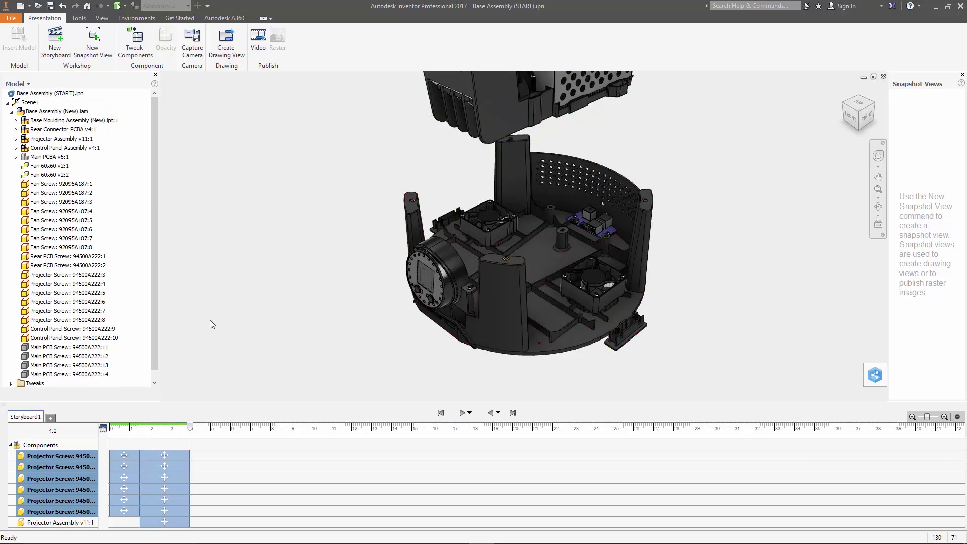
- Reopen Tweak:2 from the Tweaks folder and review its trail options without changing them
{"action": "scroll", "coordinate": [49, 362], "scroll_direction": "down", "scroll_amount": 1}
{"action": "left_click", "coordinate": [11, 374]}
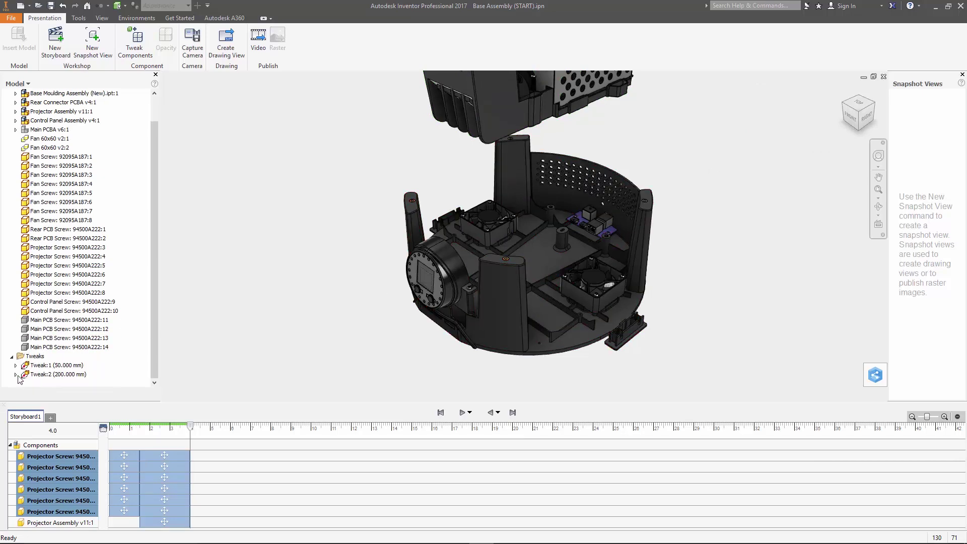
{"action": "double_click", "coordinate": [56, 374]}
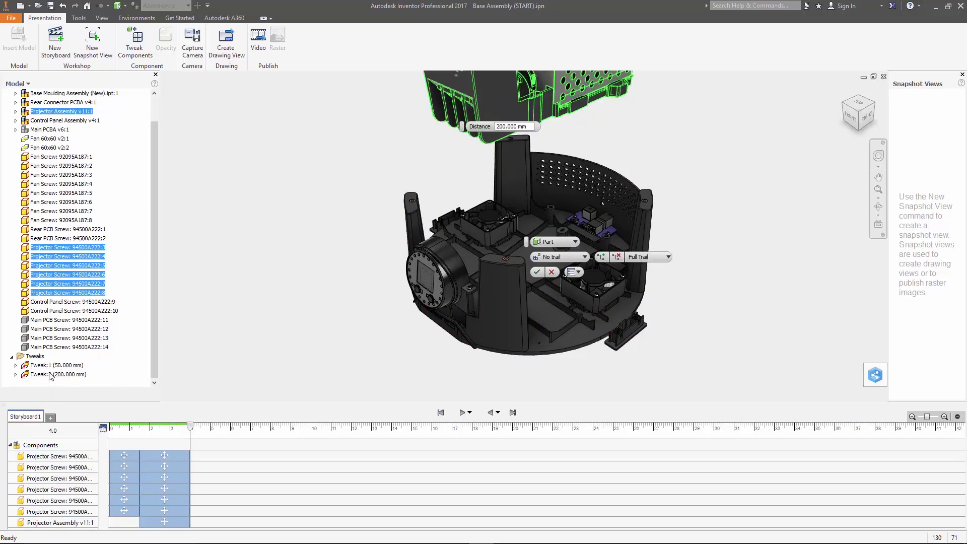
{"action": "left_click", "coordinate": [572, 257]}
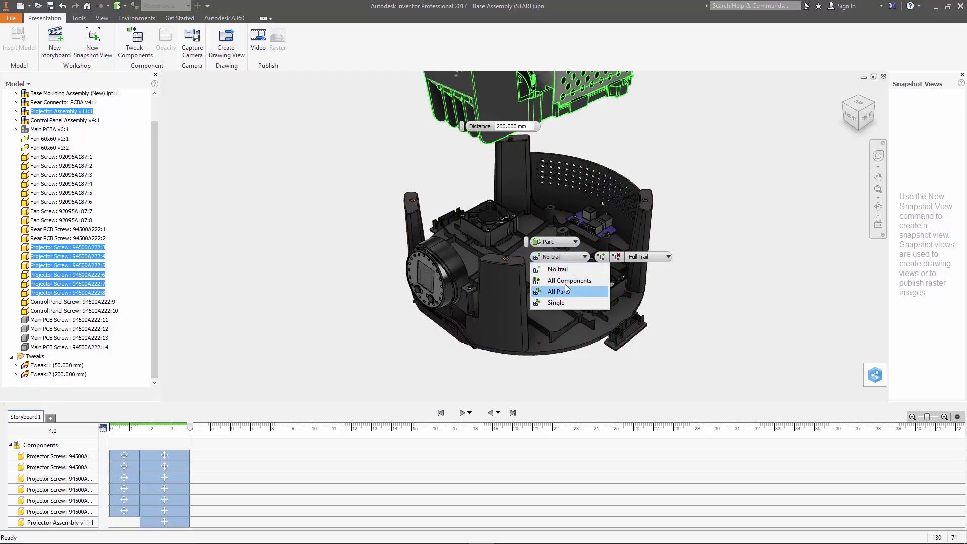
{"action": "left_click", "coordinate": [577, 258]}
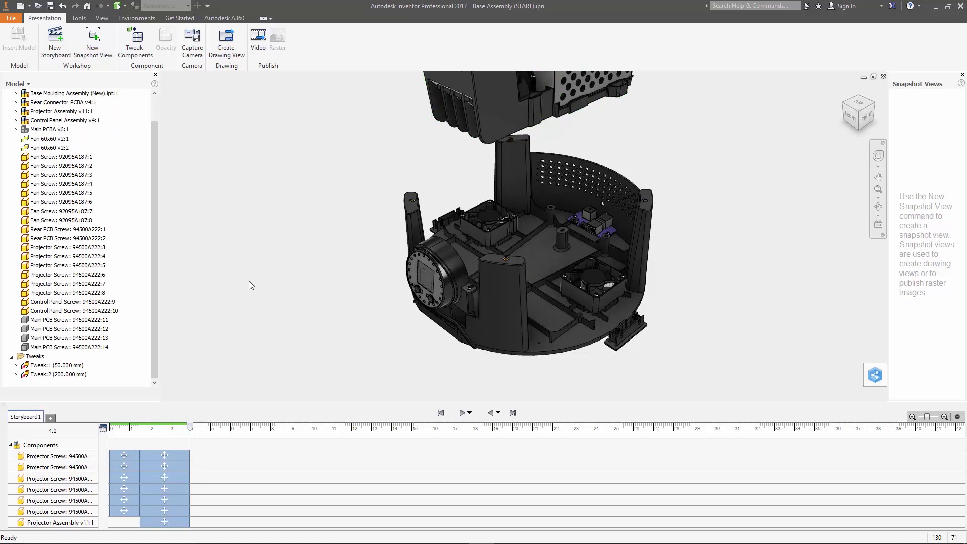
- Zoom to frame the whole exploded assembly, capture the camera, and scrub the storyboard to preview
{"action": "scroll", "coordinate": [587, 215], "scroll_direction": "down", "scroll_amount": 3}
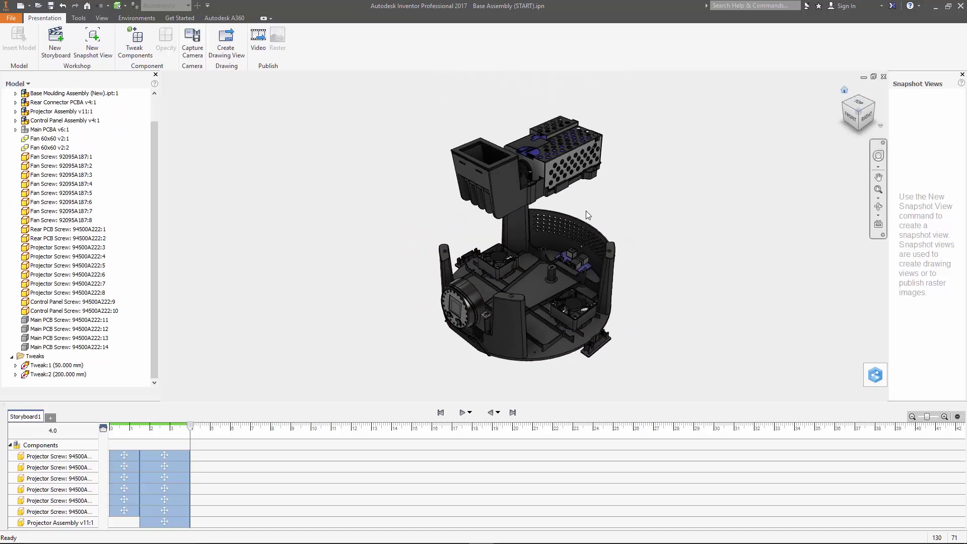
{"action": "scroll", "coordinate": [541, 290], "scroll_direction": "up", "scroll_amount": 1}
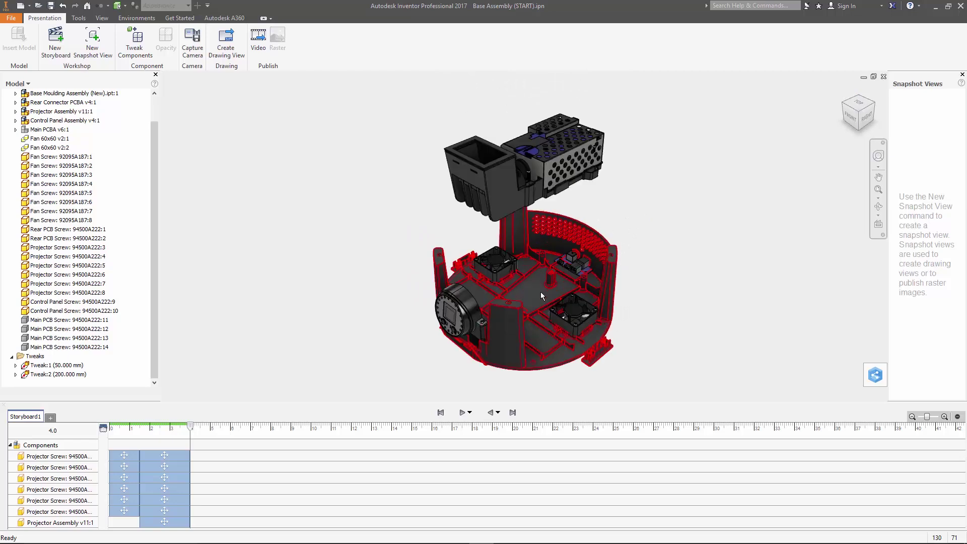
{"action": "scroll", "coordinate": [541, 292], "scroll_direction": "up", "scroll_amount": 2}
{"action": "scroll", "coordinate": [541, 293], "scroll_direction": "down", "scroll_amount": 1}
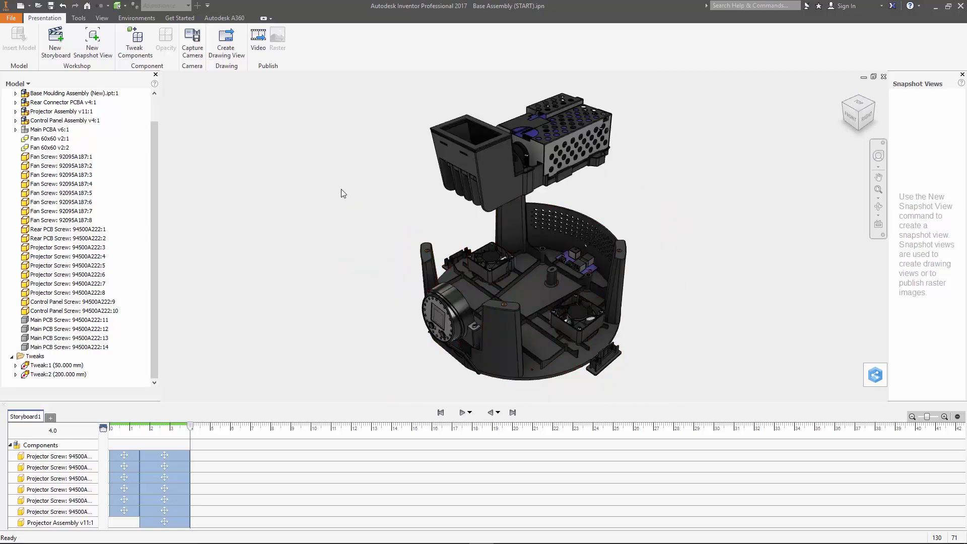
{"action": "left_click", "coordinate": [192, 43]}
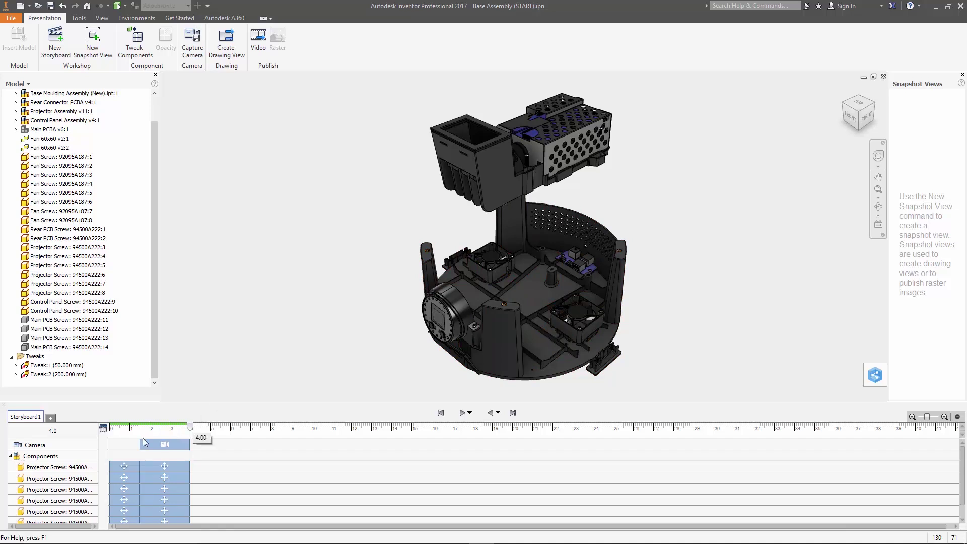
{"action": "mouse_move", "coordinate": [192, 433]}
{"action": "left_mouse_down"}
{"action": "mouse_move", "coordinate": [140, 432]}
{"action": "mouse_move", "coordinate": [183, 432]}
{"action": "left_mouse_up"}
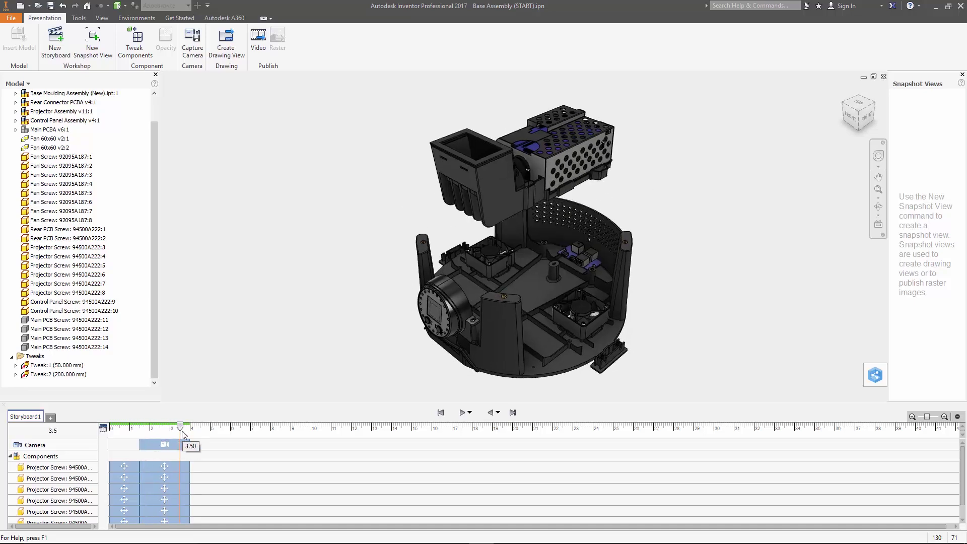
- Jump to the storyboard end and lift Fan Screws :1 through :8 by 50 mm along Z
{"action": "left_click", "coordinate": [513, 413]}
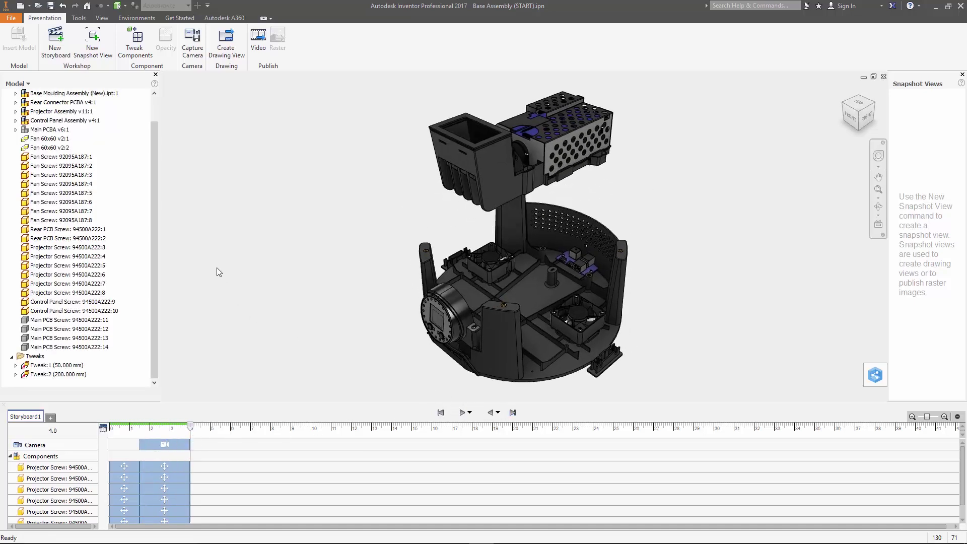
{"action": "right_click_drag", "start_coordinate": [216, 268], "coordinate": [259, 259]}
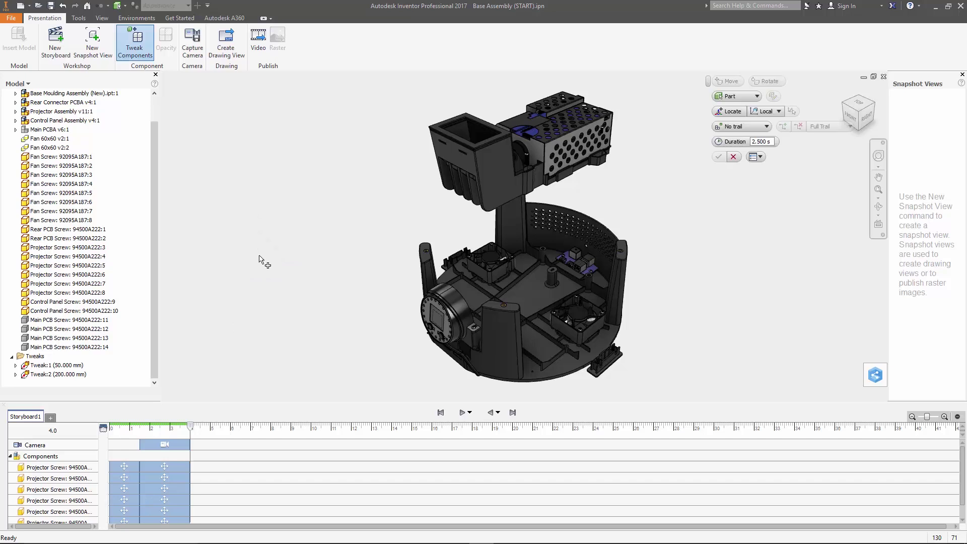
{"action": "left_click", "coordinate": [59, 157]}
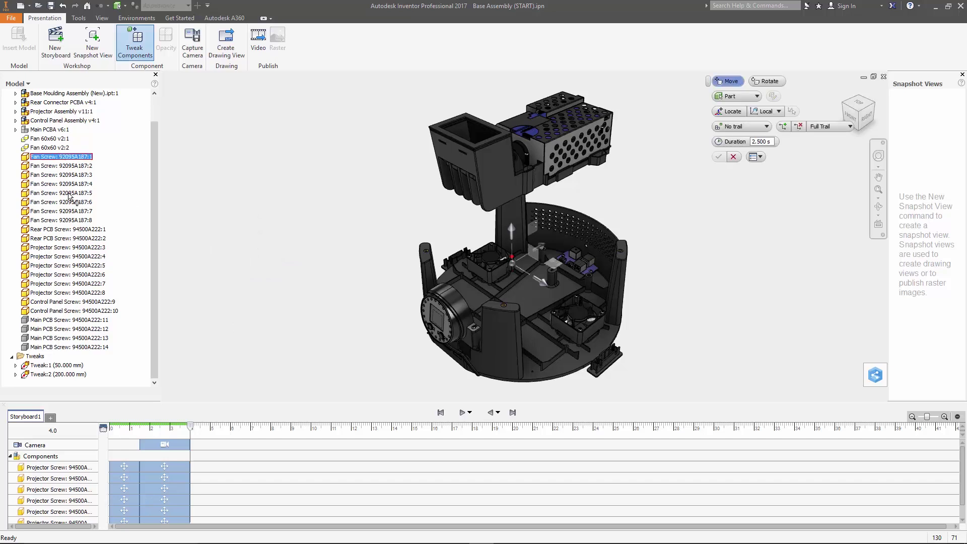
{"action": "left_click", "coordinate": [61, 220], "text": "shift"}
{"action": "left_click_drag", "start_coordinate": [512, 235], "coordinate": [514, 204]}
{"action": "type", "text": "50"}
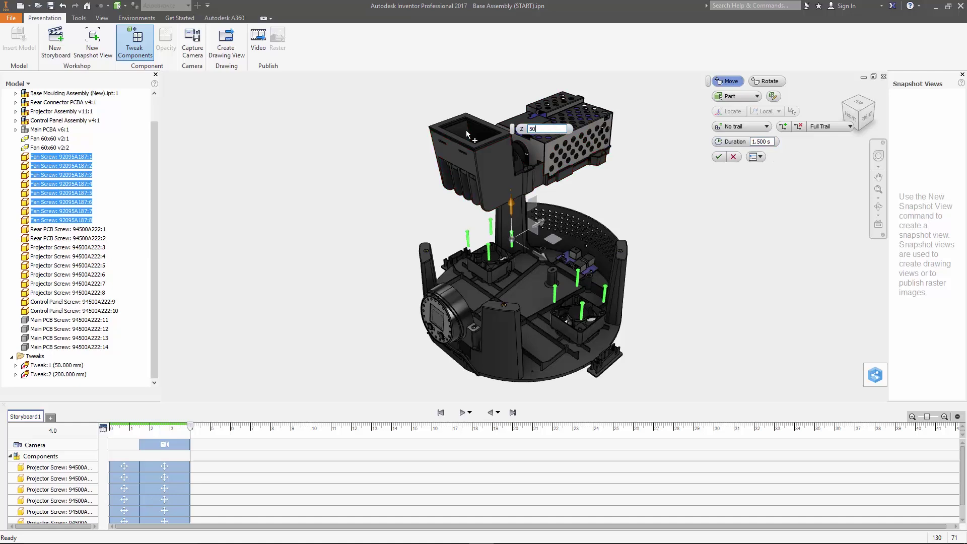
{"action": "left_click", "coordinate": [719, 158]}
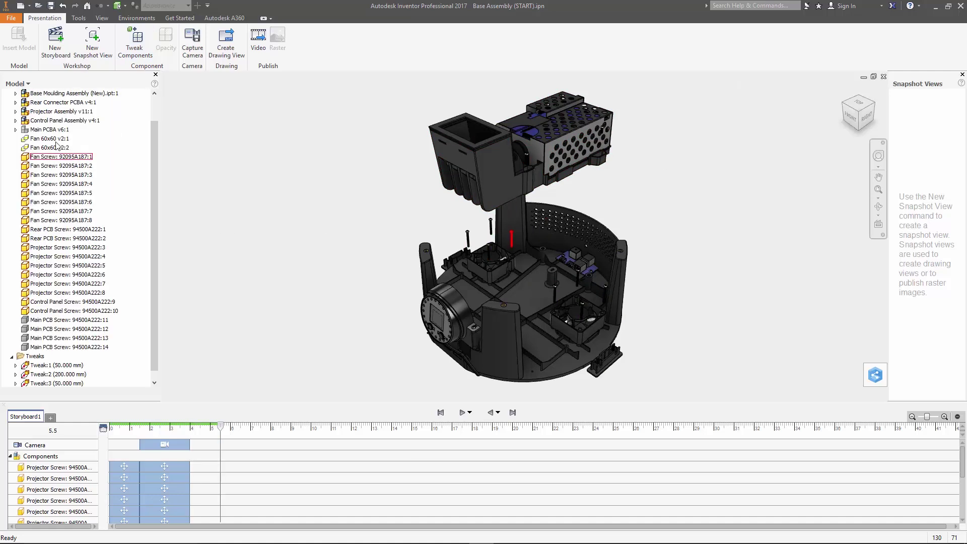
- Select both 60x60 fans with their screws and tweak them upward along Z
{"action": "left_click", "coordinate": [53, 139]}
{"action": "left_click", "coordinate": [61, 220], "text": "shift"}
{"action": "right_click", "coordinate": [227, 198]}
{"action": "left_click", "coordinate": [303, 177]}
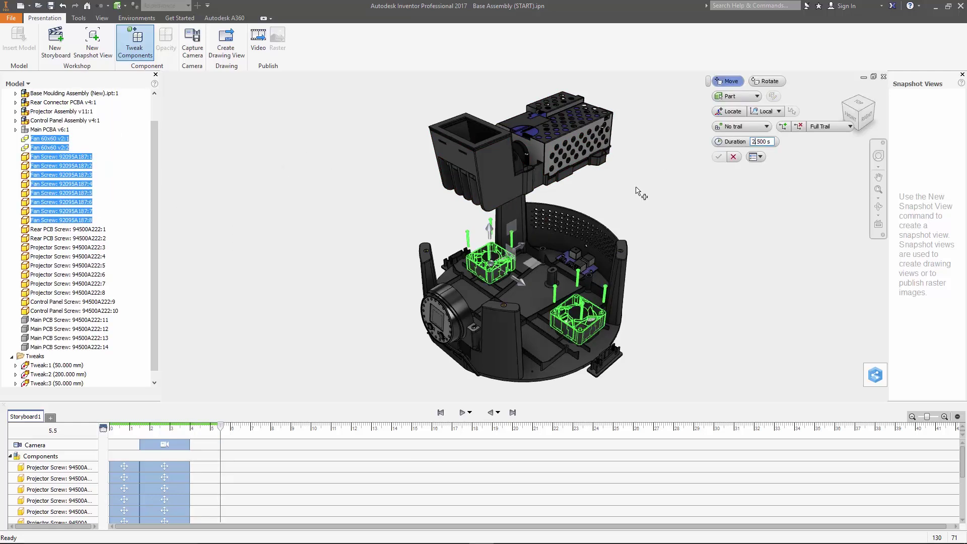
{"action": "left_click_drag", "start_coordinate": [490, 230], "coordinate": [532, 154]}
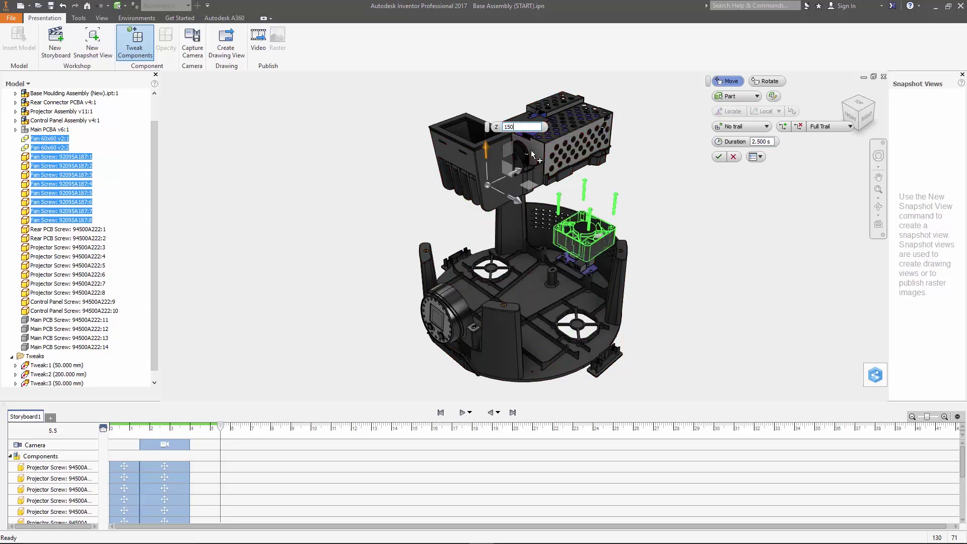
{"action": "left_click", "coordinate": [719, 157]}
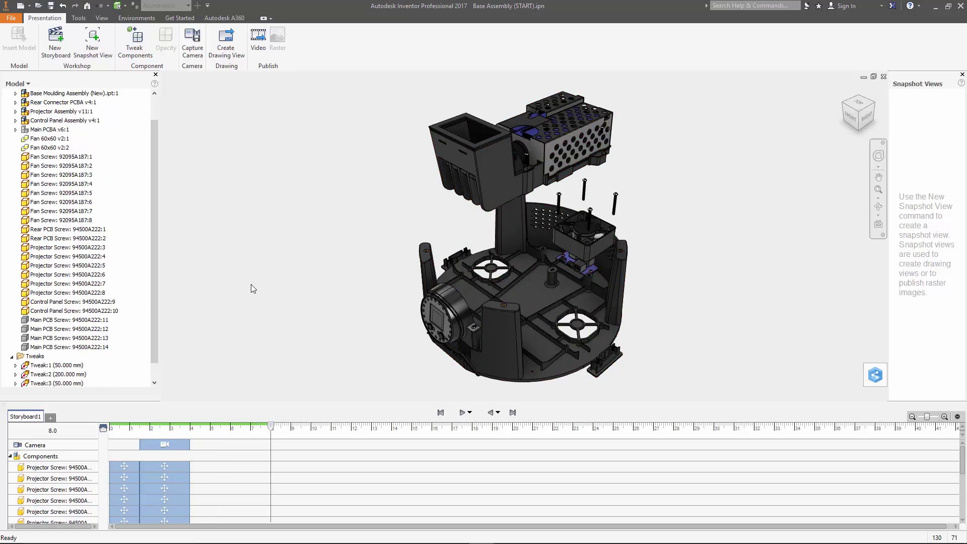
- Lift the two Control Panel Screws 25 mm along Z
{"action": "right_click", "coordinate": [229, 258]}
{"action": "left_click", "coordinate": [280, 245]}
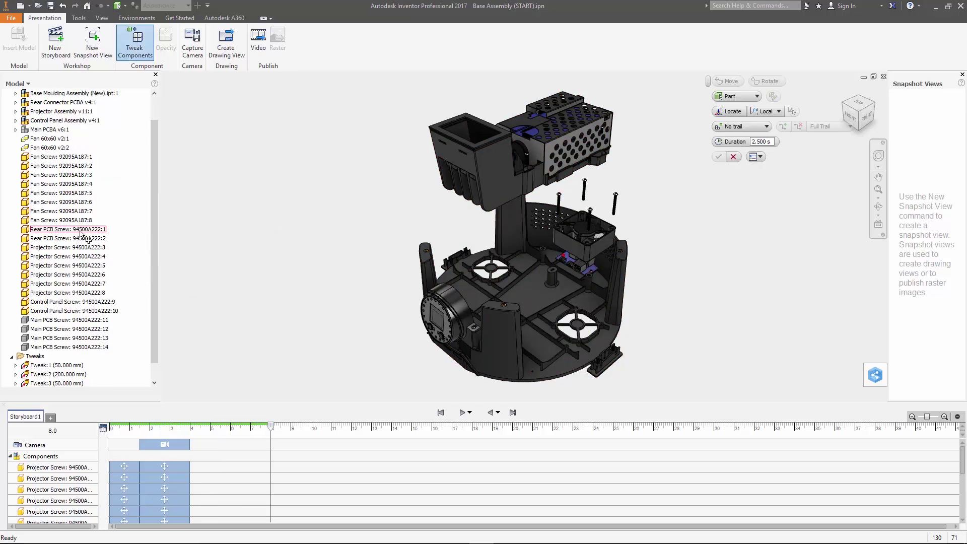
{"action": "left_click", "coordinate": [73, 302]}
{"action": "left_click", "coordinate": [74, 311], "text": "ctrl"}
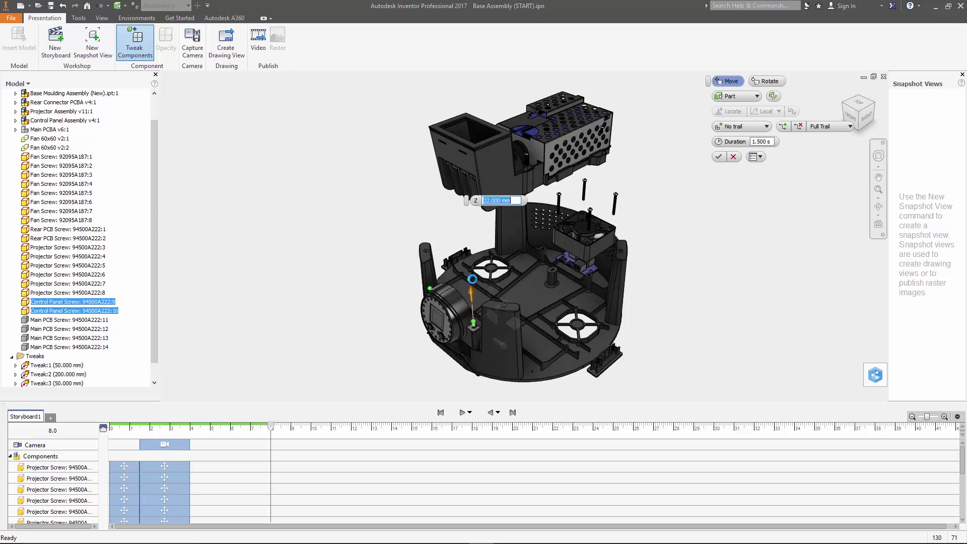
{"action": "type", "text": "25"}
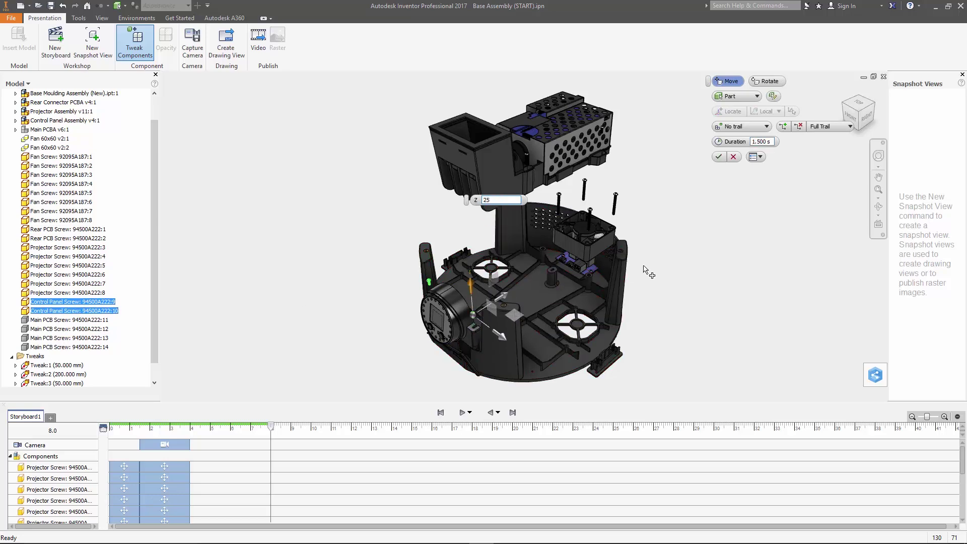
{"action": "left_click", "coordinate": [719, 157]}
- Tweak the Control Panel Assembly and its two screws 100 mm up along Z
{"action": "right_click", "coordinate": [300, 244]}
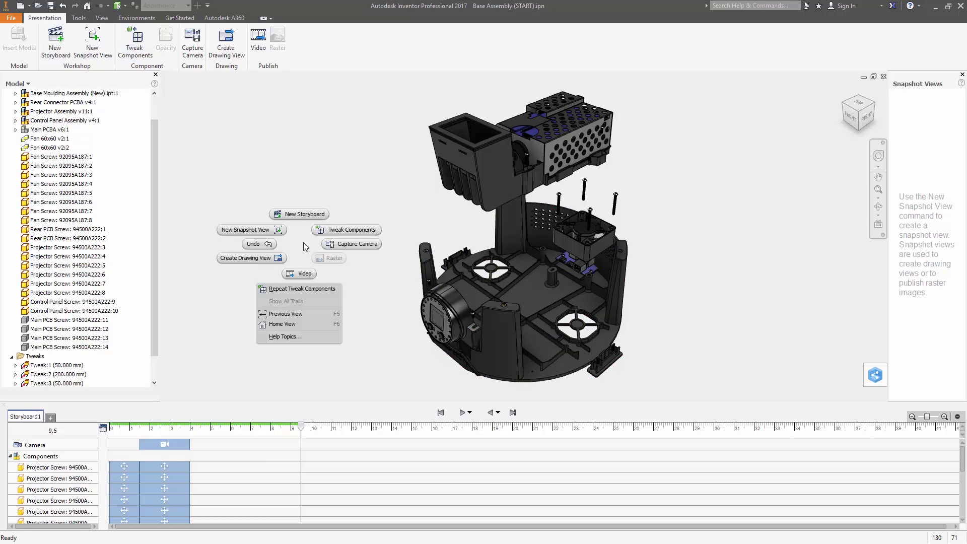
{"action": "left_click", "coordinate": [376, 222]}
{"action": "left_click", "coordinate": [73, 301]}
{"action": "left_click", "coordinate": [84, 311], "text": "ctrl"}
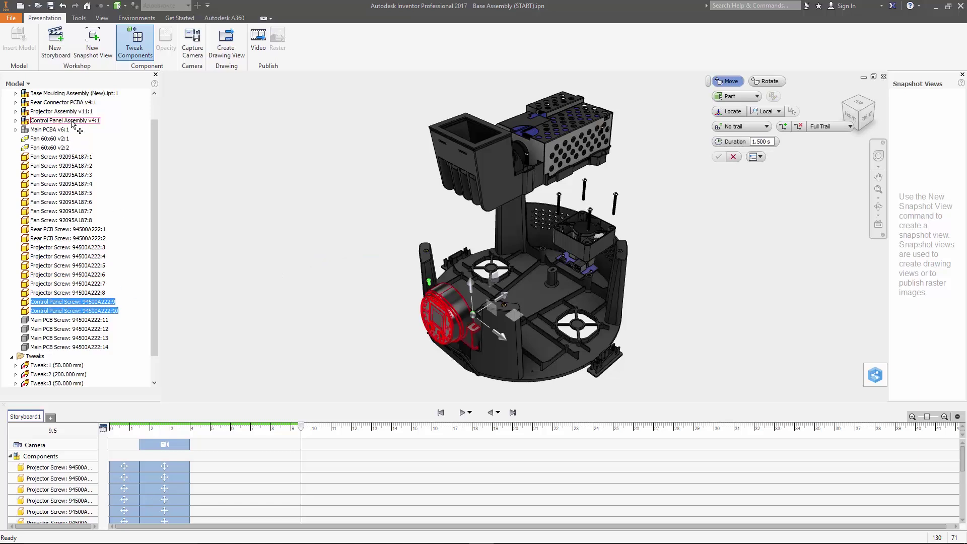
{"action": "left_click", "coordinate": [65, 120], "text": "ctrl"}
{"action": "left_click_drag", "start_coordinate": [472, 284], "coordinate": [466, 206]}
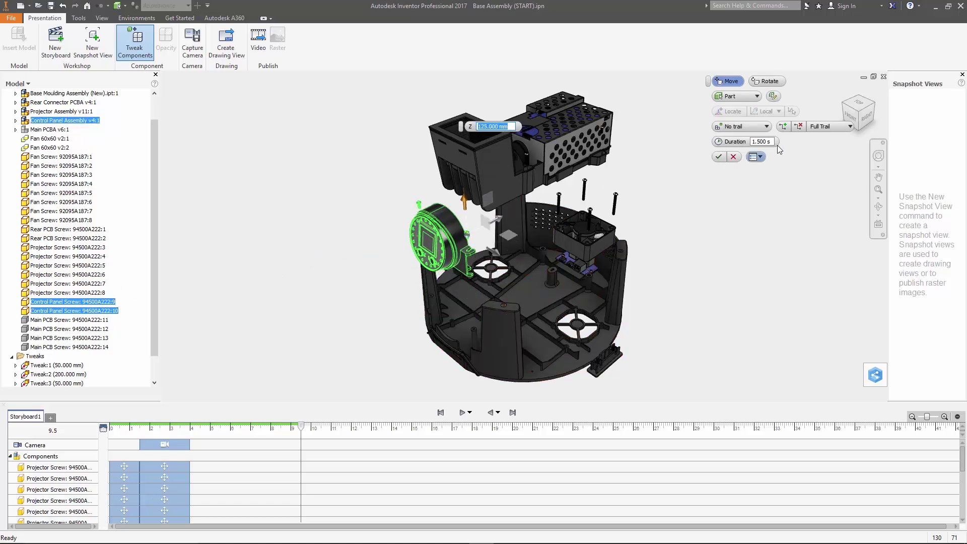
{"action": "type", "text": "100"}
{"action": "key", "text": "Return"}
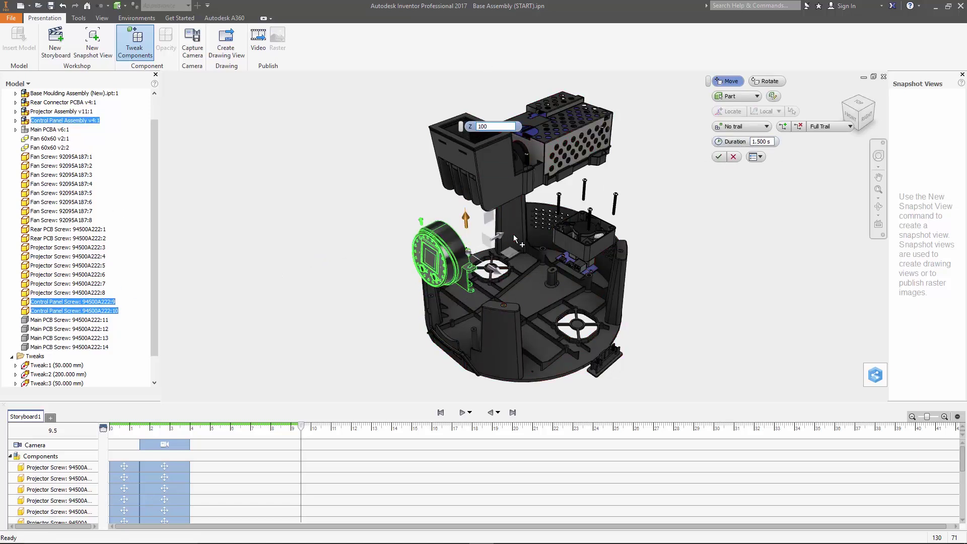
- Pull the control panel assembly 100 mm outward (Y = -100) and apply
{"action": "left_click_drag", "start_coordinate": [497, 236], "coordinate": [385, 297]}
{"action": "type", "text": "-"}
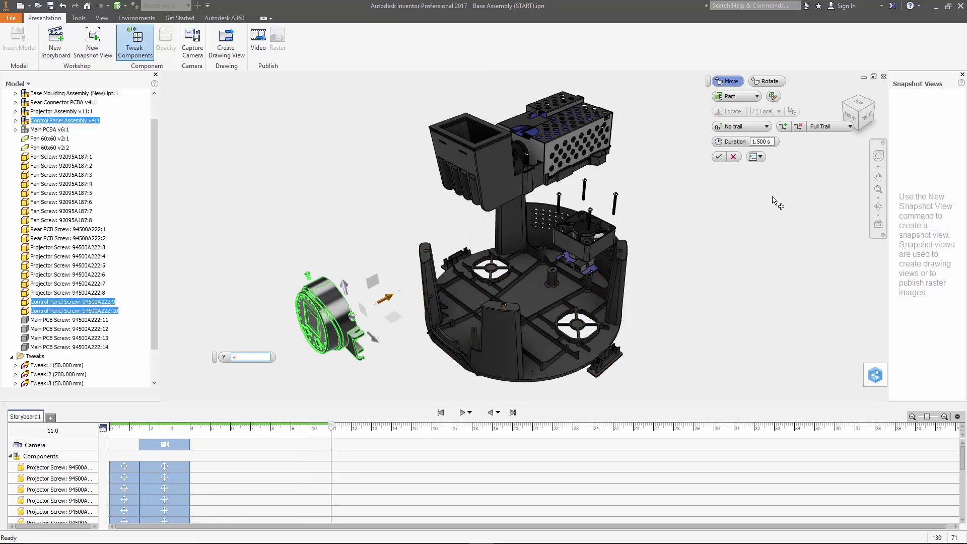
{"action": "type", "text": "100"}
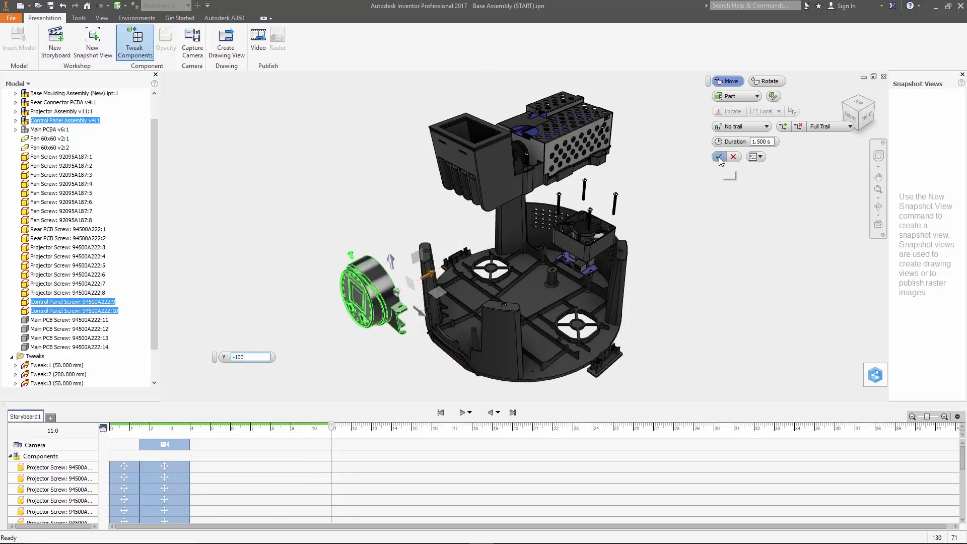
{"action": "left_click", "coordinate": [719, 158]}
- Raise the two rear PCB screws 25 mm along Z
{"action": "right_click", "coordinate": [288, 214]}
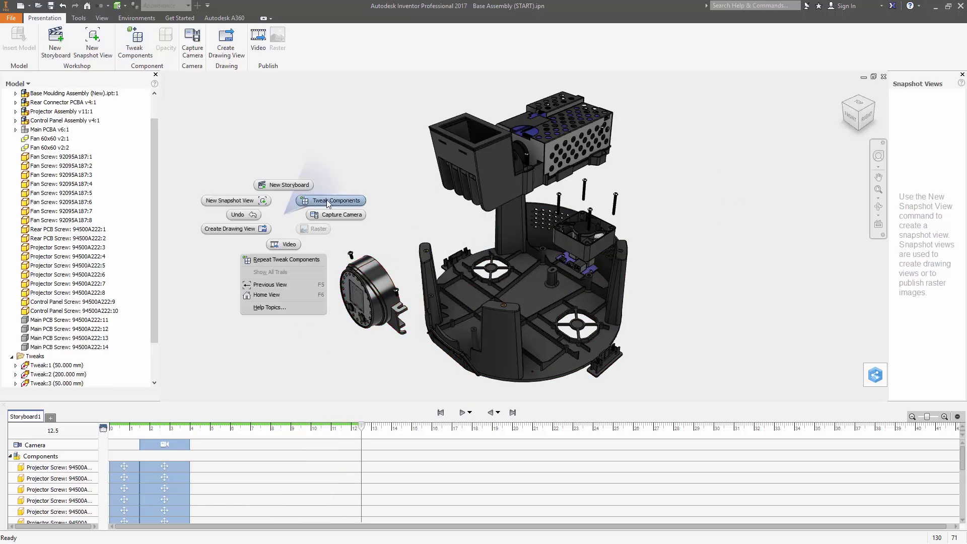
{"action": "left_click", "coordinate": [332, 200]}
{"action": "left_click", "coordinate": [68, 229]}
{"action": "left_click", "coordinate": [68, 239], "text": "ctrl"}
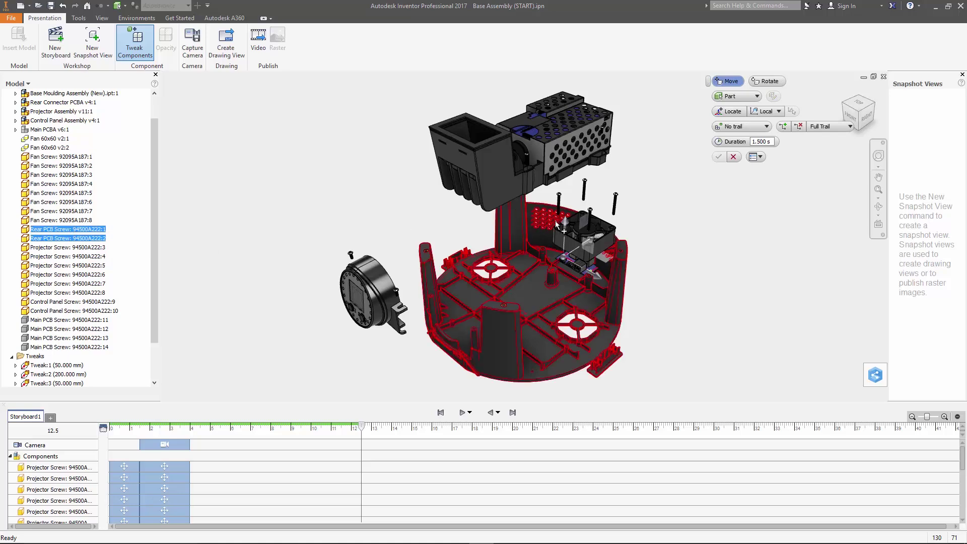
{"action": "left_click_drag", "start_coordinate": [565, 227], "coordinate": [564, 213]}
{"action": "type", "text": "25"}
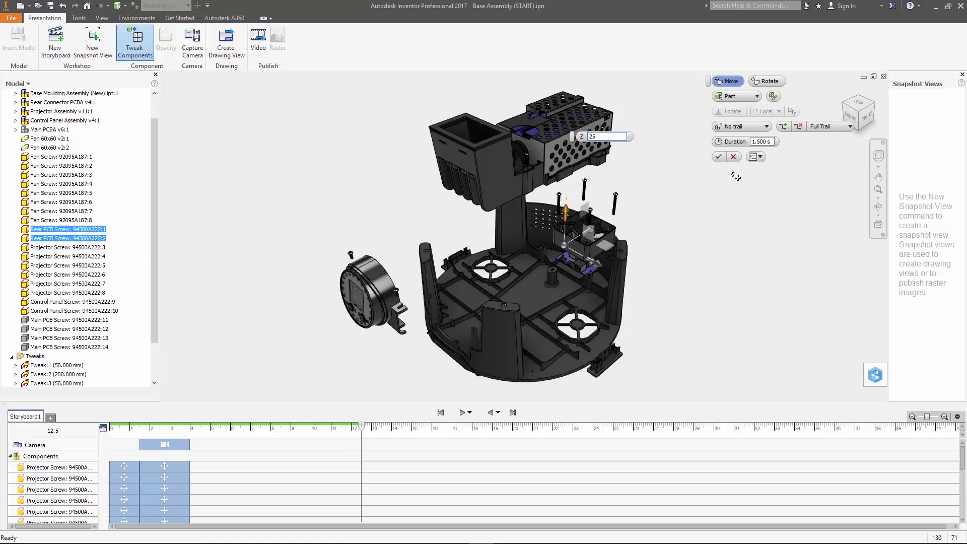
{"action": "left_click", "coordinate": [720, 157]}
- Move the Rear Connector PCBA and its two screws 100 mm up and 100 mm outward
{"action": "right_click", "coordinate": [277, 224]}
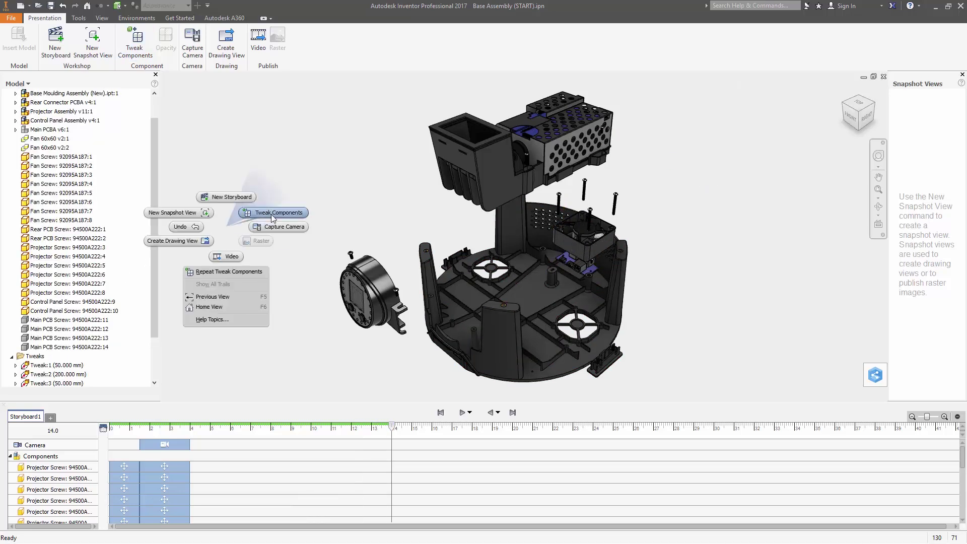
{"action": "left_click", "coordinate": [324, 209]}
{"action": "left_click", "coordinate": [81, 102]}
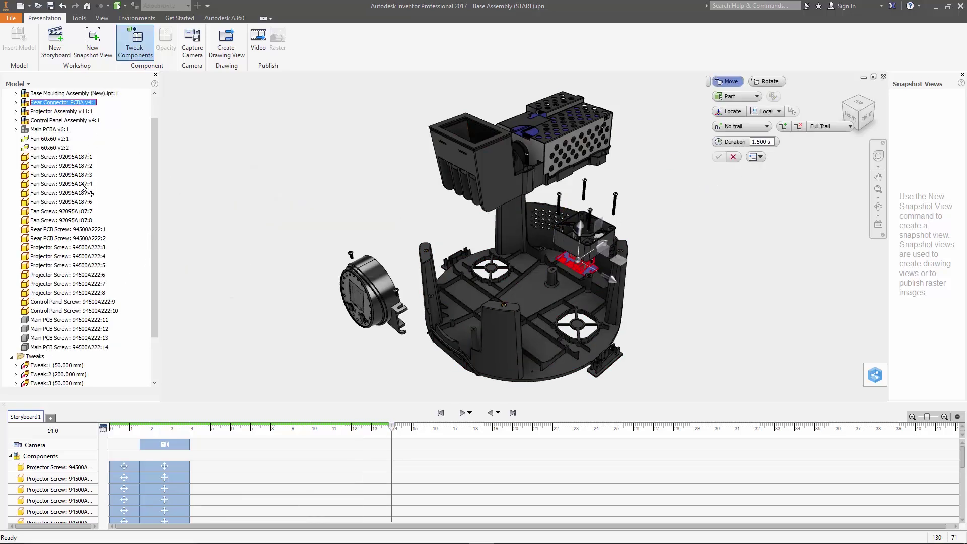
{"action": "left_click", "coordinate": [68, 238], "text": "ctrl"}
{"action": "left_click", "coordinate": [68, 229], "text": "ctrl"}
{"action": "right_click", "coordinate": [239, 208]}
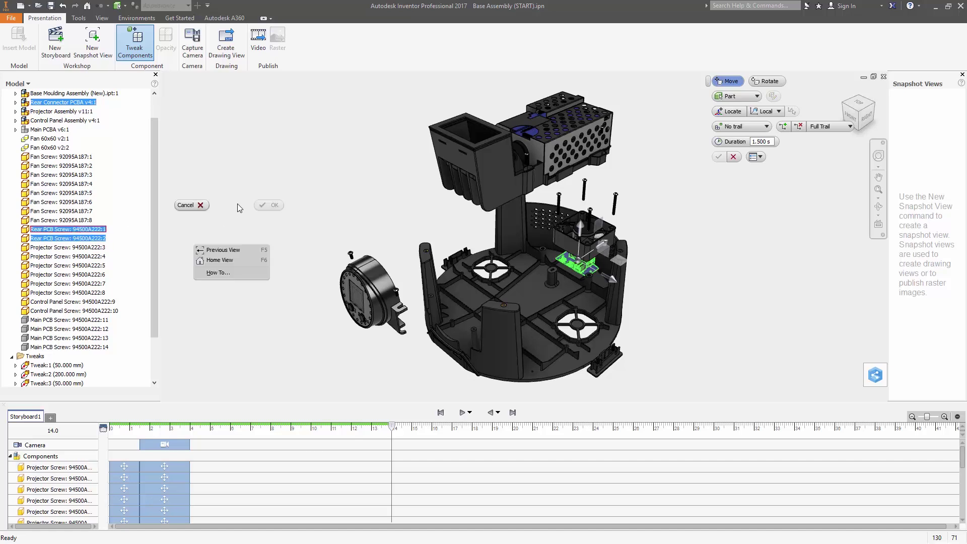
{"action": "left_click", "coordinate": [581, 226]}
{"action": "type", "text": "100"}
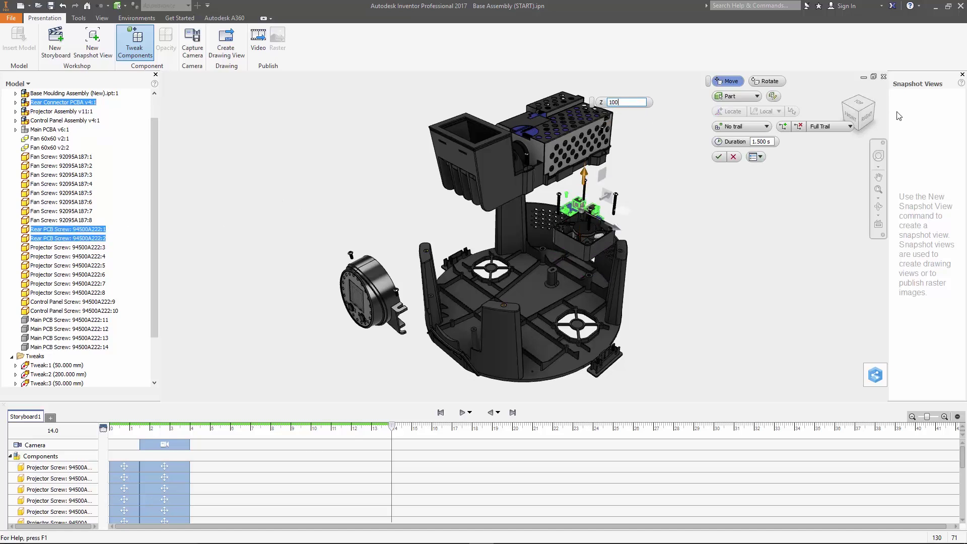
{"action": "middle_click_drag", "start_coordinate": [769, 193], "coordinate": [630, 221], "text": "shift"}
{"action": "left_click_drag", "start_coordinate": [630, 222], "coordinate": [655, 218]}
{"action": "type", "text": "100"}
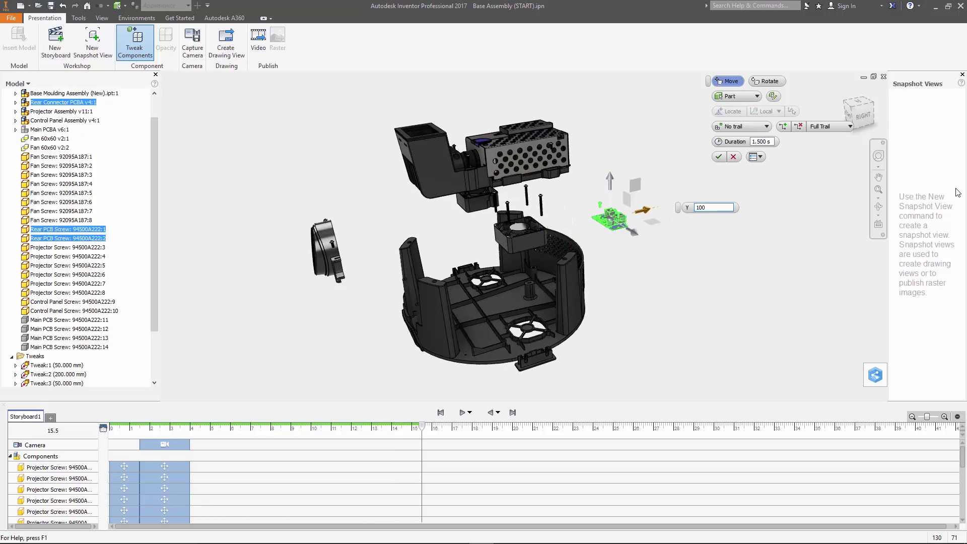
{"action": "left_click", "coordinate": [719, 157]}
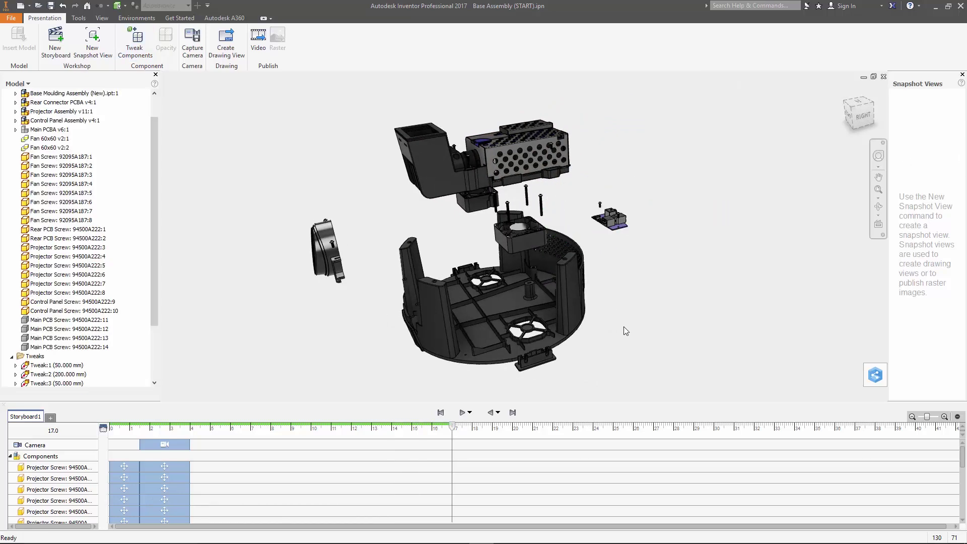
- Return to the home view, scrub the storyboard to its exploded end, and scroll the track list
{"action": "left_click", "coordinate": [848, 94]}
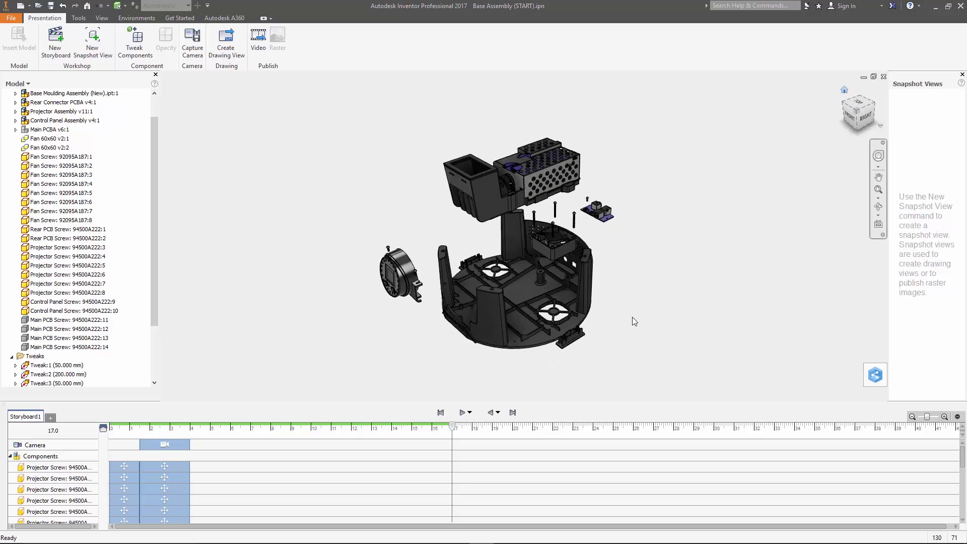
{"action": "left_click", "coordinate": [315, 428]}
{"action": "left_click", "coordinate": [165, 441]}
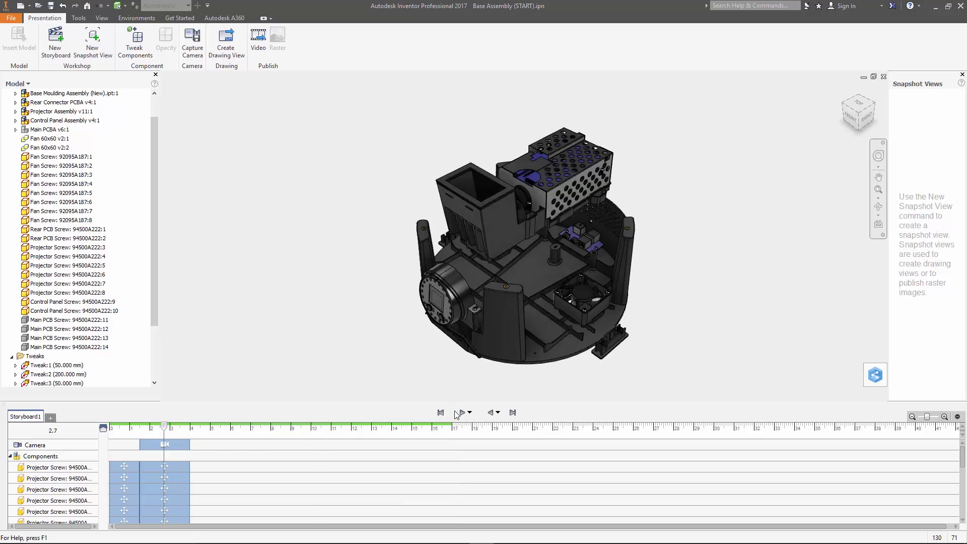
{"action": "left_click", "coordinate": [513, 414]}
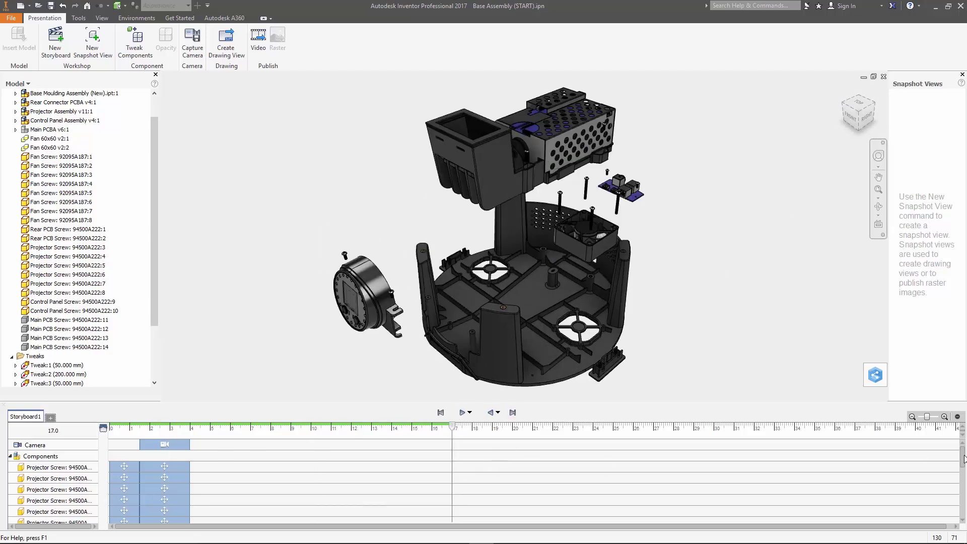
{"action": "left_click_drag", "start_coordinate": [965, 459], "coordinate": [965, 513]}
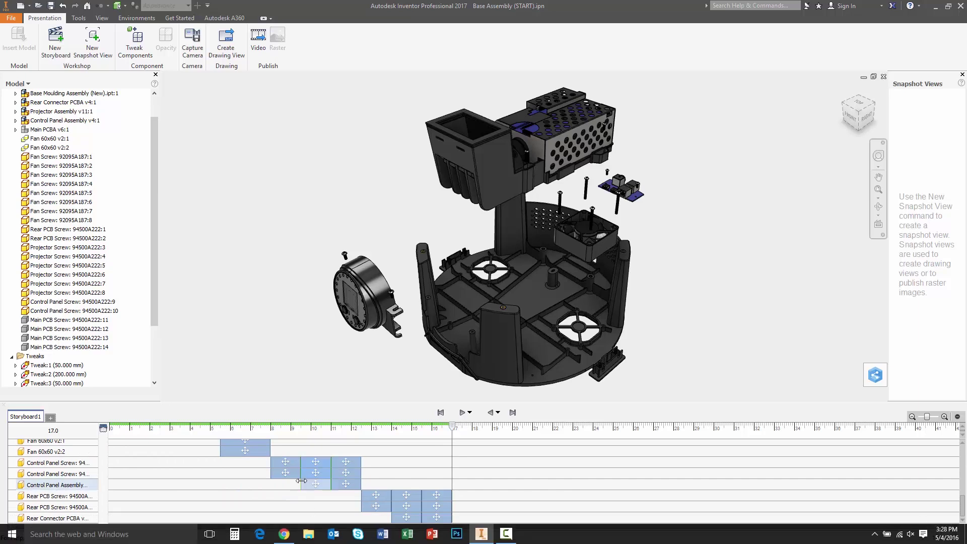
- Shift the rear PCB screw and Rear Connector action blocks earlier, to roughly 8–11 s
{"action": "left_click_drag", "start_coordinate": [374, 497], "coordinate": [309, 496]}
{"action": "left_click_drag", "start_coordinate": [432, 496], "coordinate": [346, 496]}
{"action": "left_click_drag", "start_coordinate": [376, 506], "coordinate": [290, 509]}
{"action": "left_click_drag", "start_coordinate": [405, 507], "coordinate": [308, 520]}
{"action": "left_click_drag", "start_coordinate": [442, 506], "coordinate": [343, 521]}
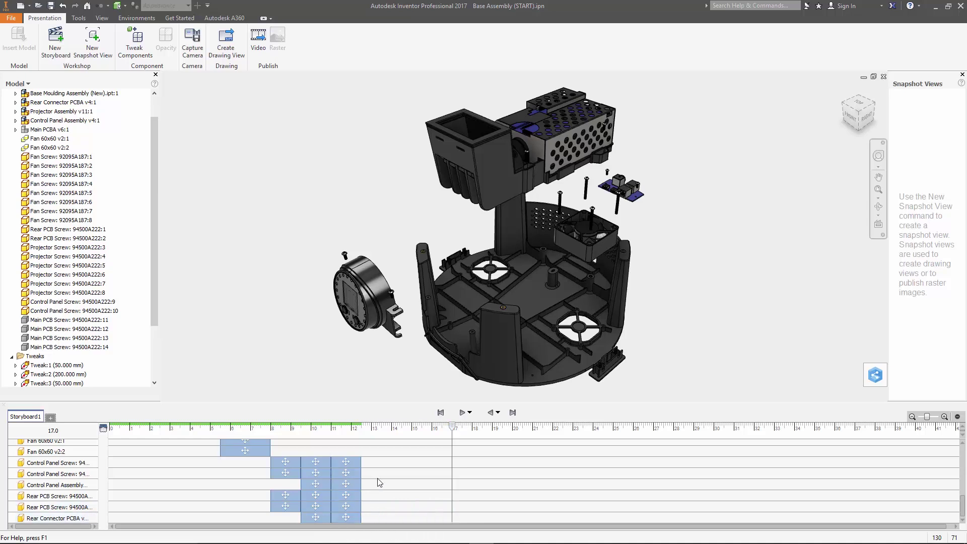
- Set the storyboard to 12.5 s, play it backward, then run it forward to the exploded end
{"action": "left_click", "coordinate": [342, 427]}
{"action": "left_click", "coordinate": [513, 413]}
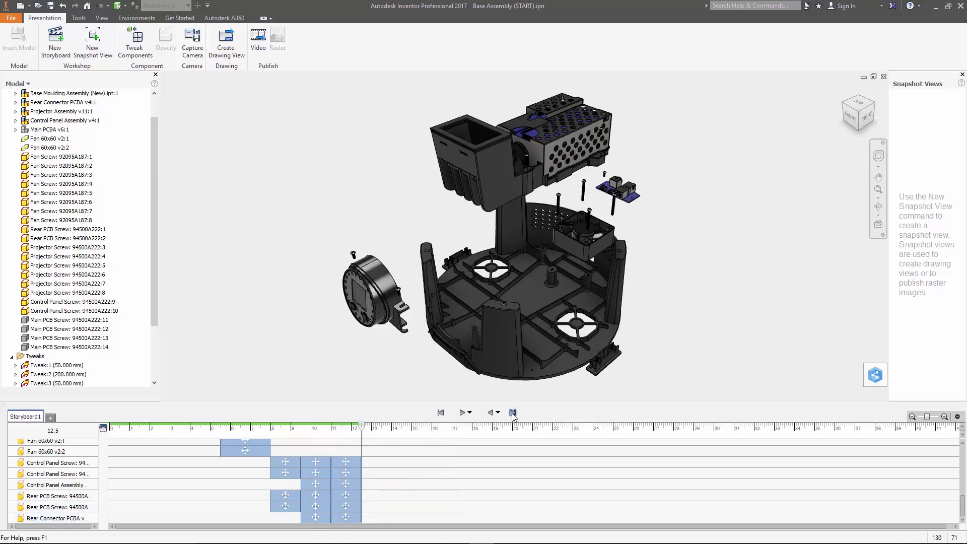
{"action": "left_click", "coordinate": [492, 414]}
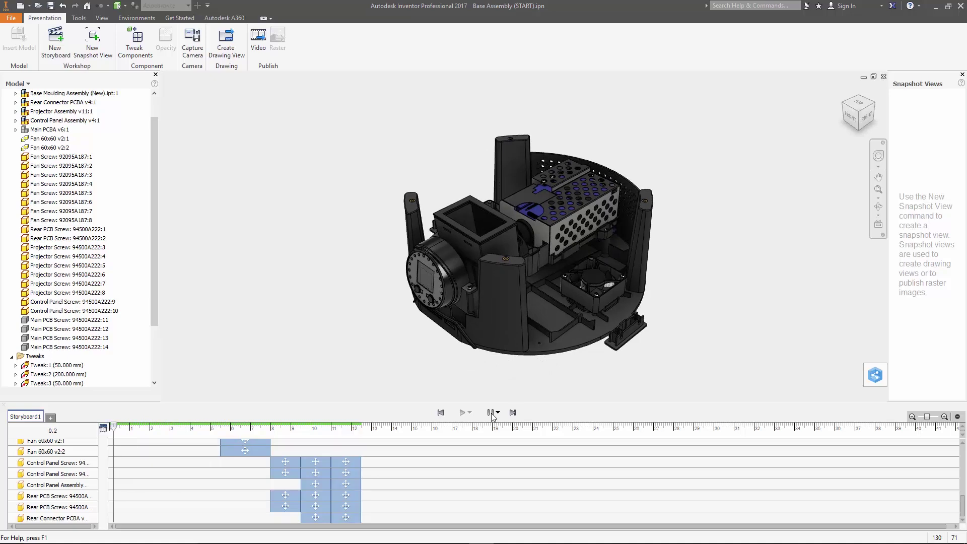
{"action": "left_click", "coordinate": [492, 413]}
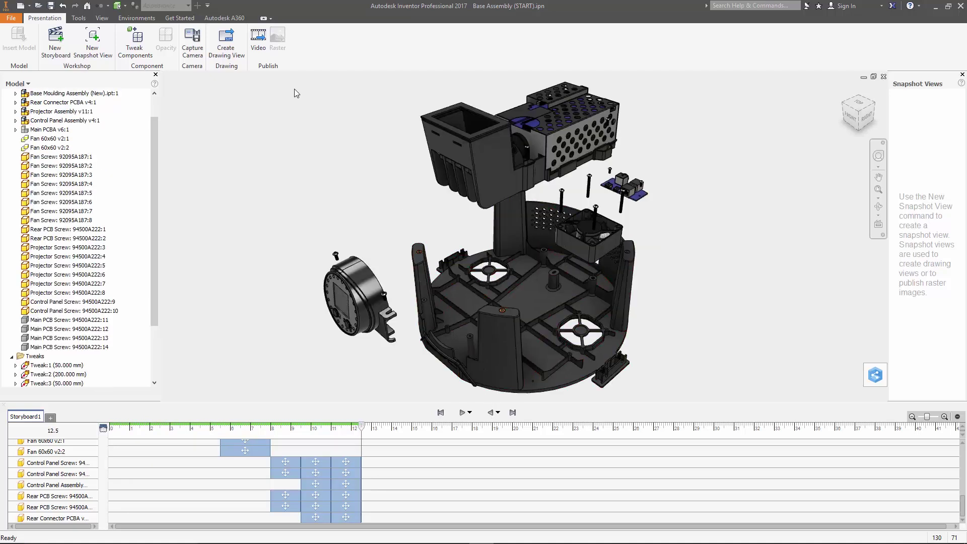
{"action": "left_click", "coordinate": [259, 40]}
{"action": "left_click", "coordinate": [252, 321]}
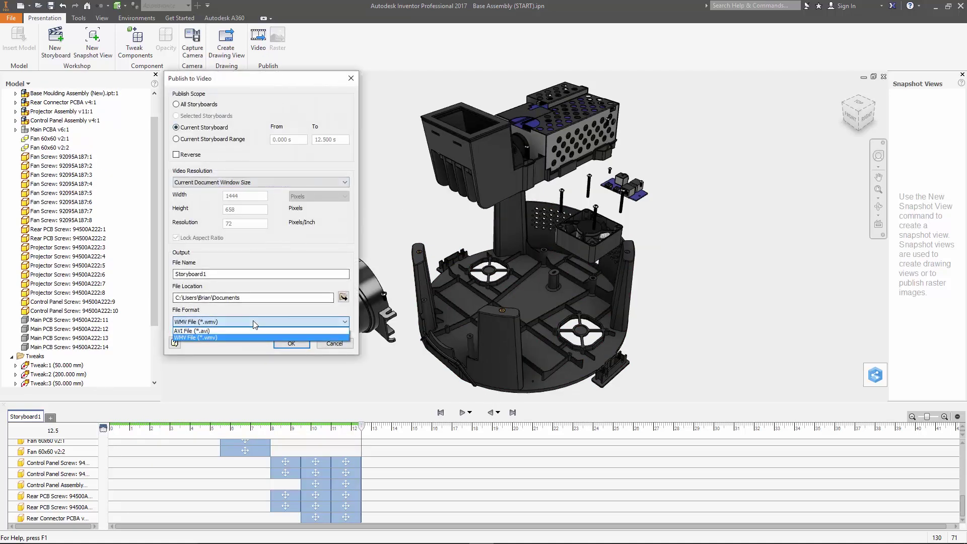
{"action": "left_click", "coordinate": [252, 329]}
{"action": "left_click", "coordinate": [252, 321]}
{"action": "left_click", "coordinate": [251, 333]}
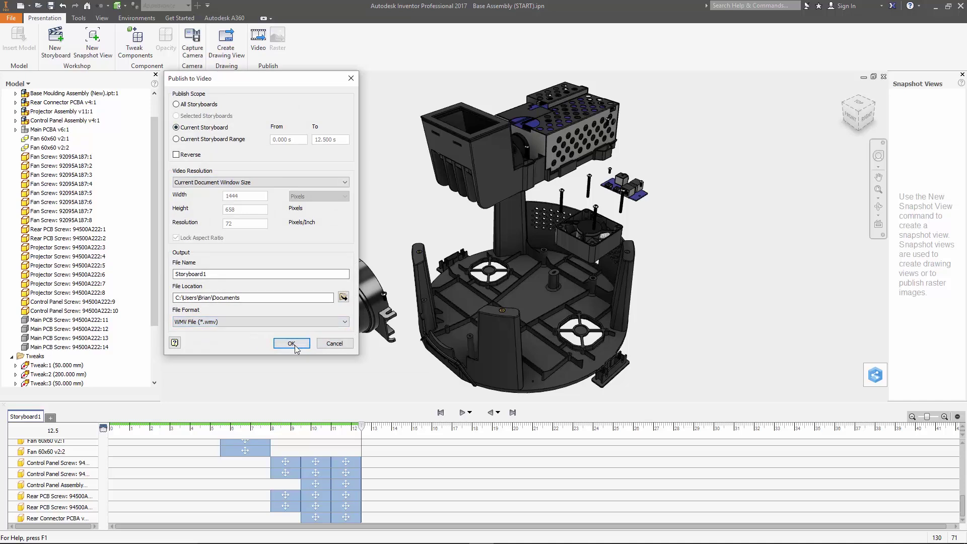
{"action": "left_click", "coordinate": [351, 346]}
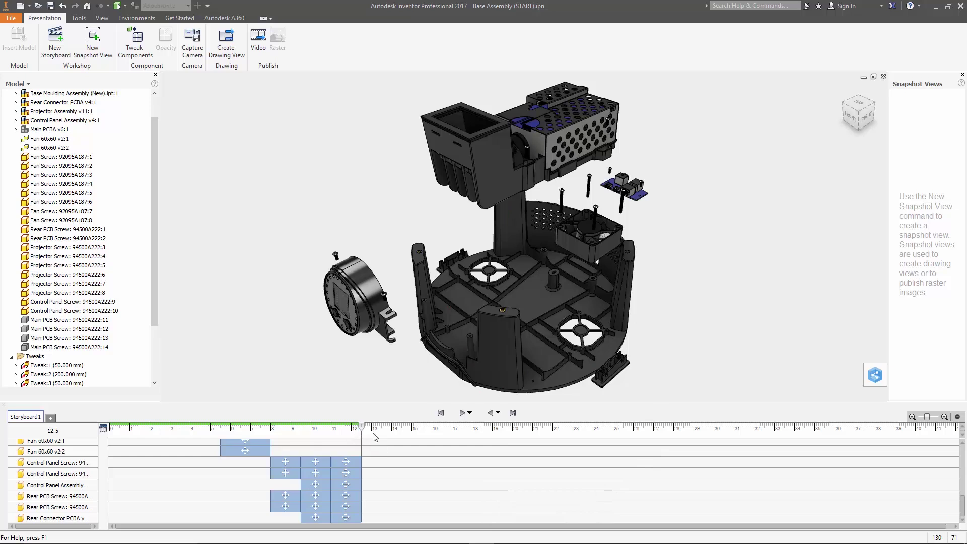
- Capture snapshot View1 at 12.5 s and View2 at 8.0 s
{"action": "right_click", "coordinate": [933, 174]}
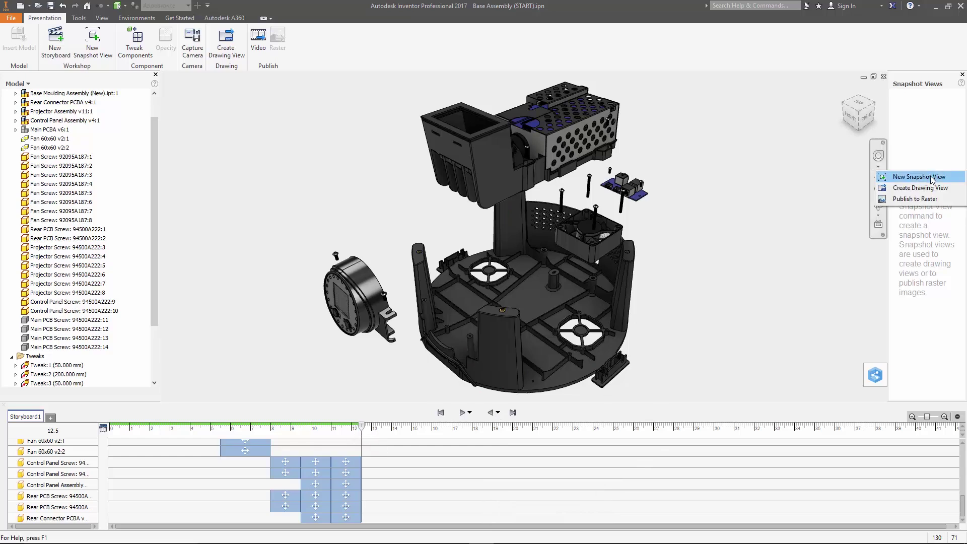
{"action": "left_click", "coordinate": [919, 177]}
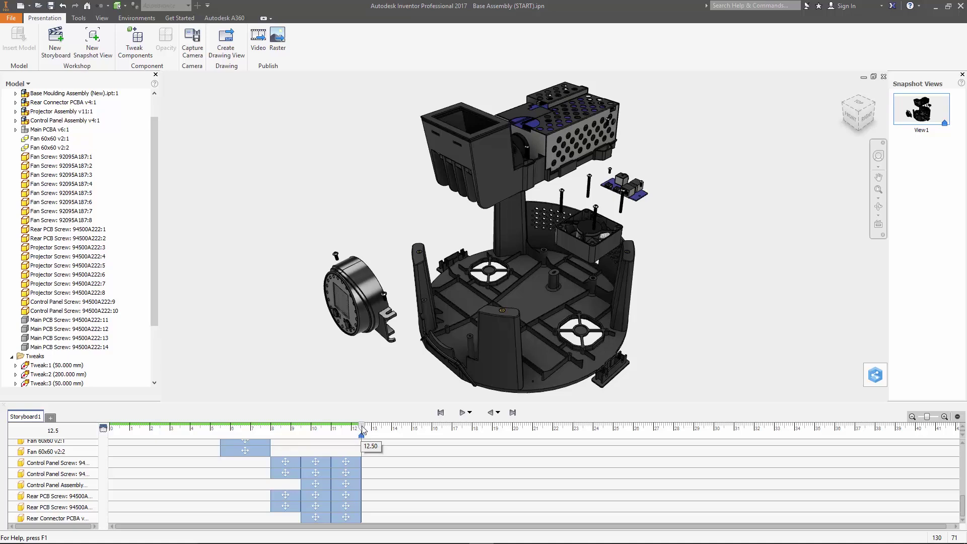
{"action": "left_click_drag", "start_coordinate": [362, 428], "coordinate": [271, 432]}
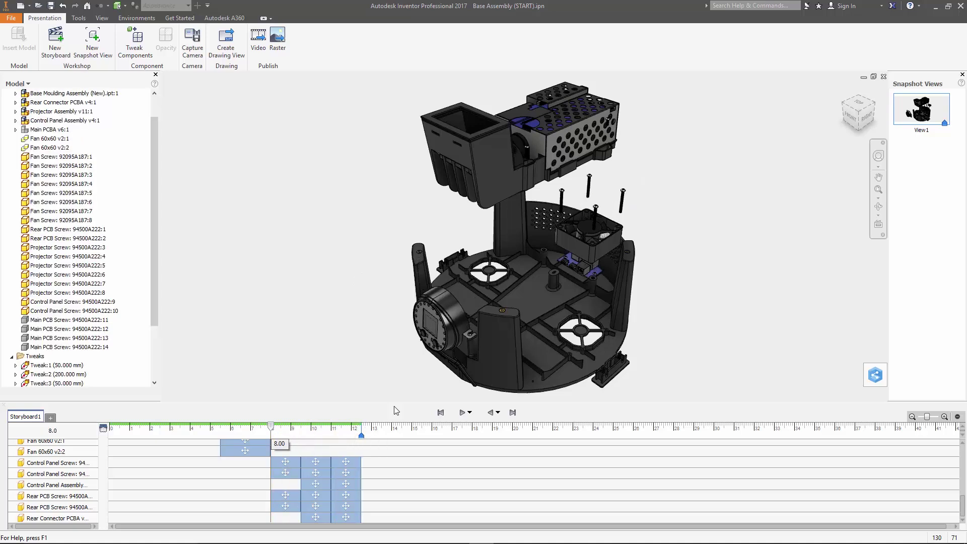
{"action": "right_click", "coordinate": [927, 160]}
{"action": "left_click", "coordinate": [926, 160]}
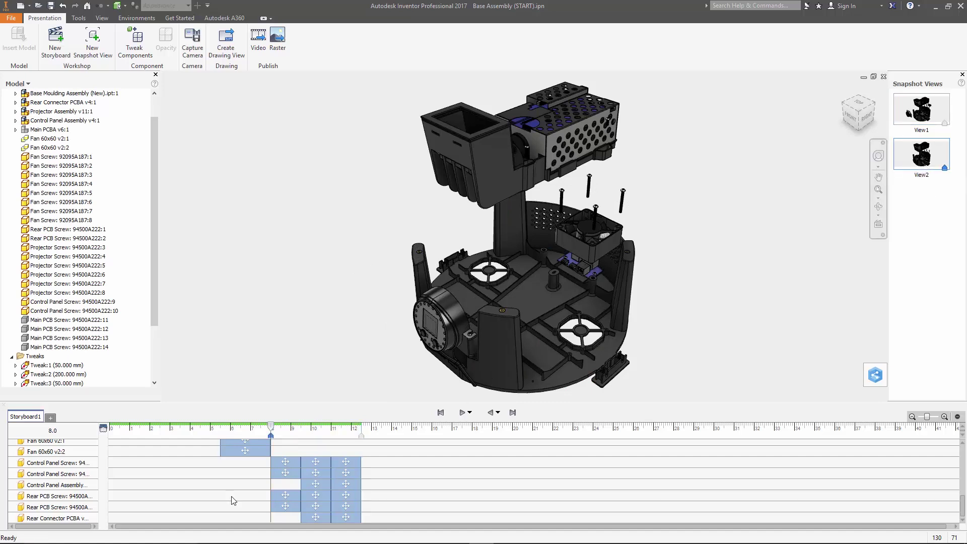
- Capture snapshot View3 at 4.0 s, then rewind the storyboard to 0
{"action": "left_click_drag", "start_coordinate": [272, 428], "coordinate": [193, 430]}
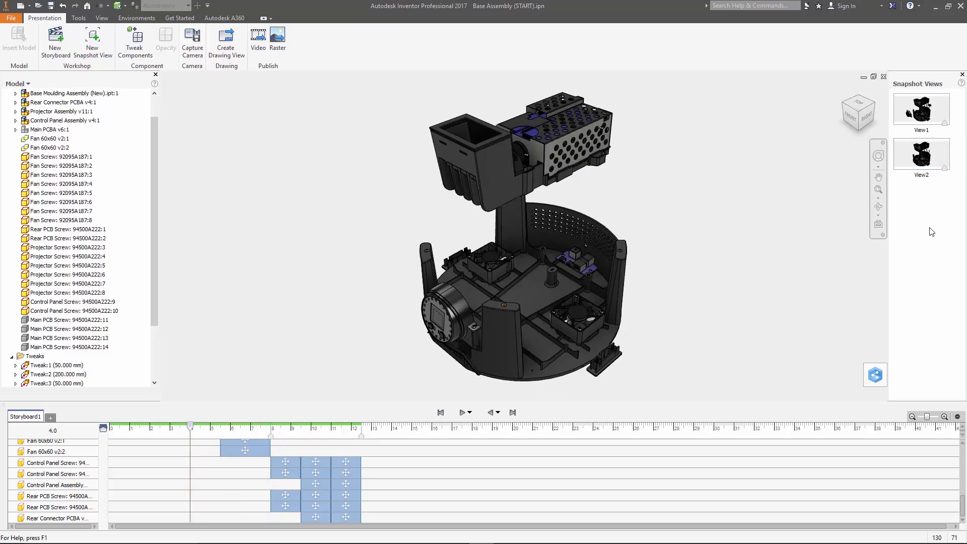
{"action": "right_click", "coordinate": [933, 229]}
{"action": "left_click", "coordinate": [935, 235]}
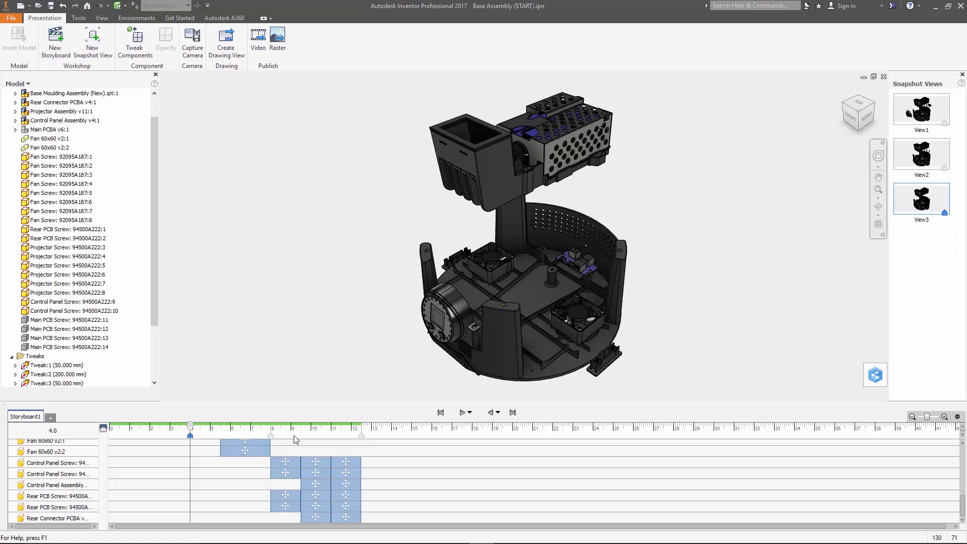
{"action": "left_click_drag", "start_coordinate": [189, 433], "coordinate": [104, 433]}
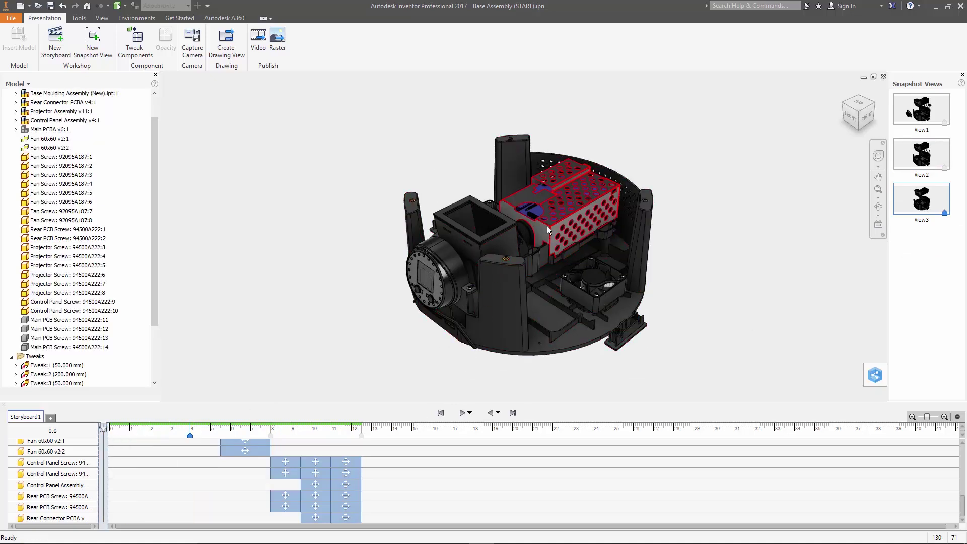
- Clear the selection and capture snapshot View4 of the assembled model at 0.0 s, then advance to 3 s
{"action": "left_click", "coordinate": [580, 222]}
{"action": "left_click", "coordinate": [748, 206]}
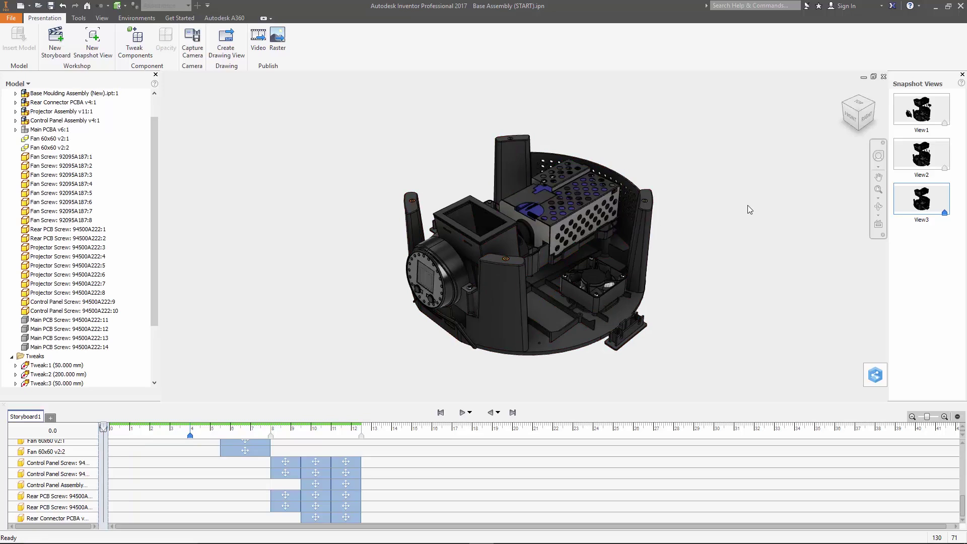
{"action": "right_click", "coordinate": [938, 272]}
{"action": "left_click", "coordinate": [935, 273]}
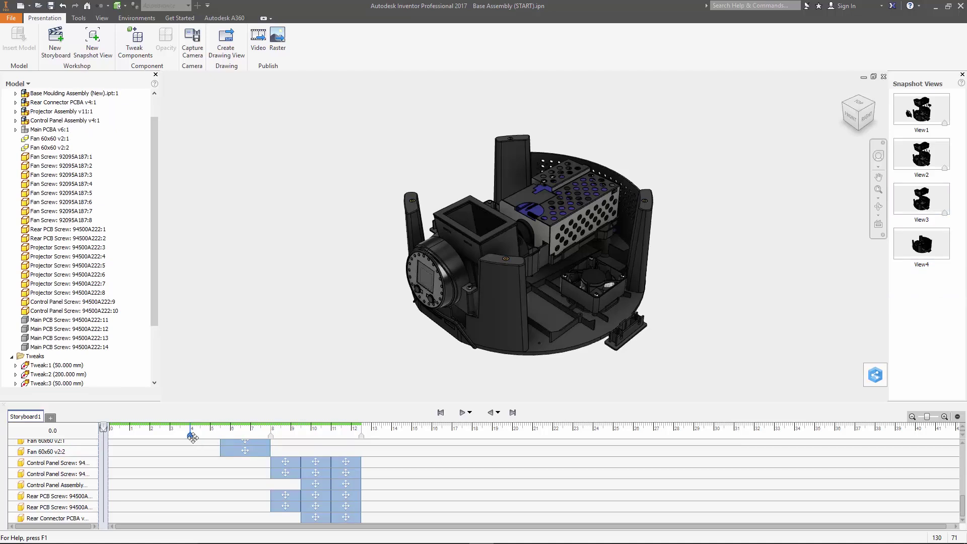
{"action": "left_click_drag", "start_coordinate": [104, 430], "coordinate": [170, 429]}
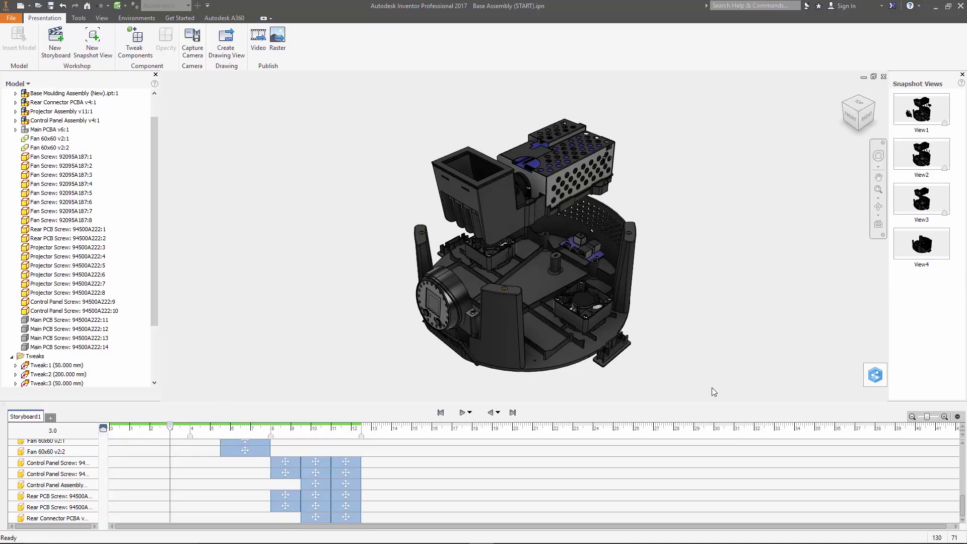
- Jump to the storyboard end and open View1's raster export, keeping the PNG format
{"action": "left_click", "coordinate": [514, 413]}
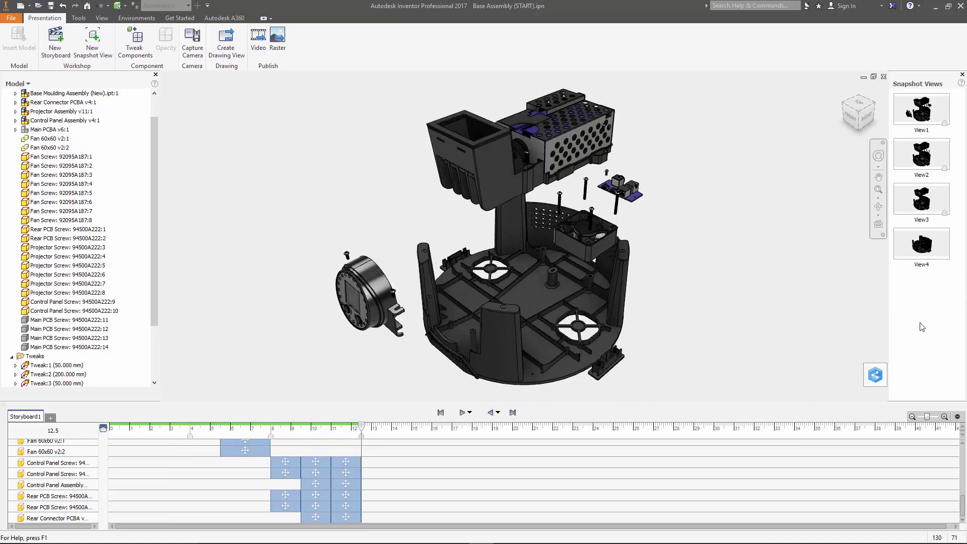
{"action": "right_click", "coordinate": [940, 120]}
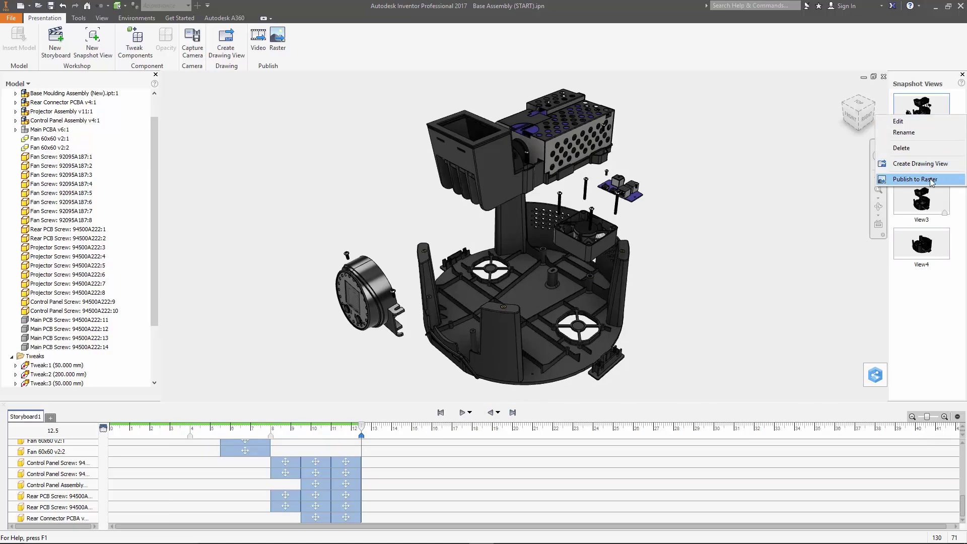
{"action": "left_click", "coordinate": [902, 180]}
{"action": "left_click", "coordinate": [217, 308]}
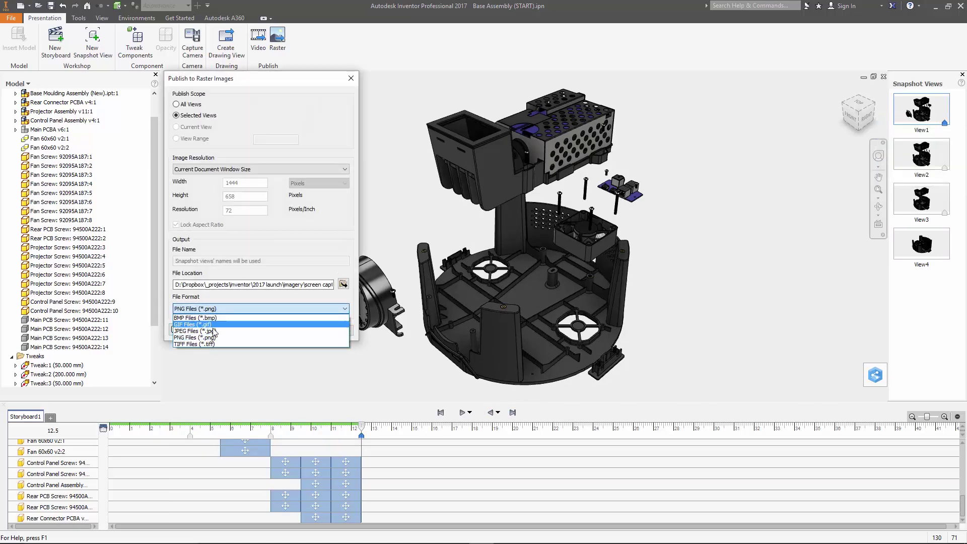
{"action": "left_click", "coordinate": [323, 331]}
- Cancel the raster export and start a drawing view from snapshot View1
{"action": "left_click", "coordinate": [334, 331]}
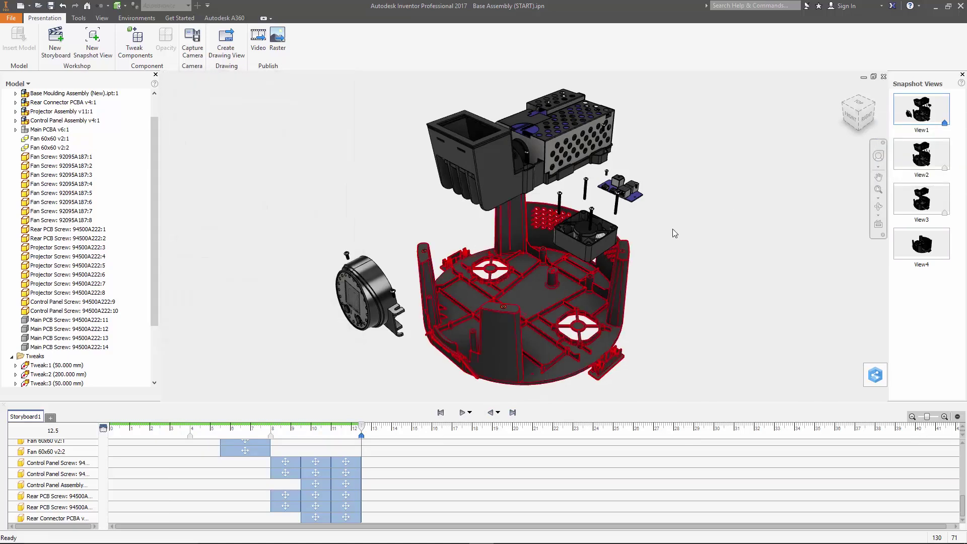
{"action": "right_click", "coordinate": [922, 112]}
{"action": "left_click", "coordinate": [902, 162]}
- Create a Standard.dwg drawing of View1 and start a Parts List sourced from the exploded view
{"action": "left_click", "coordinate": [359, 199]}
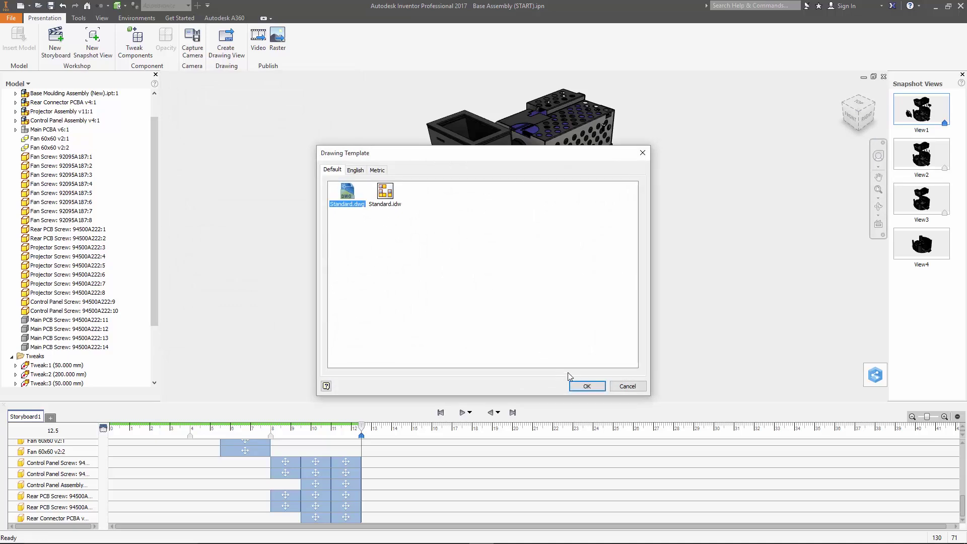
{"action": "left_click", "coordinate": [586, 386]}
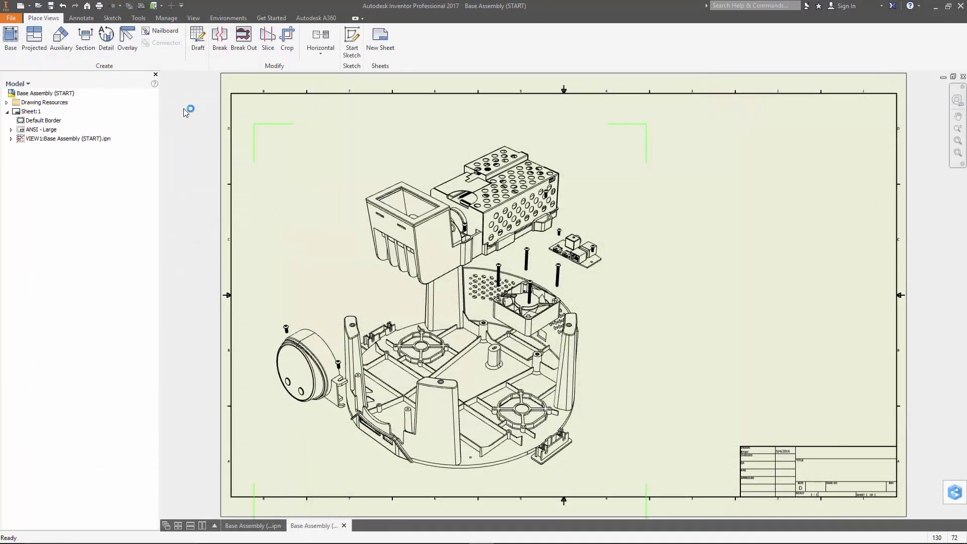
{"action": "left_click", "coordinate": [463, 44]}
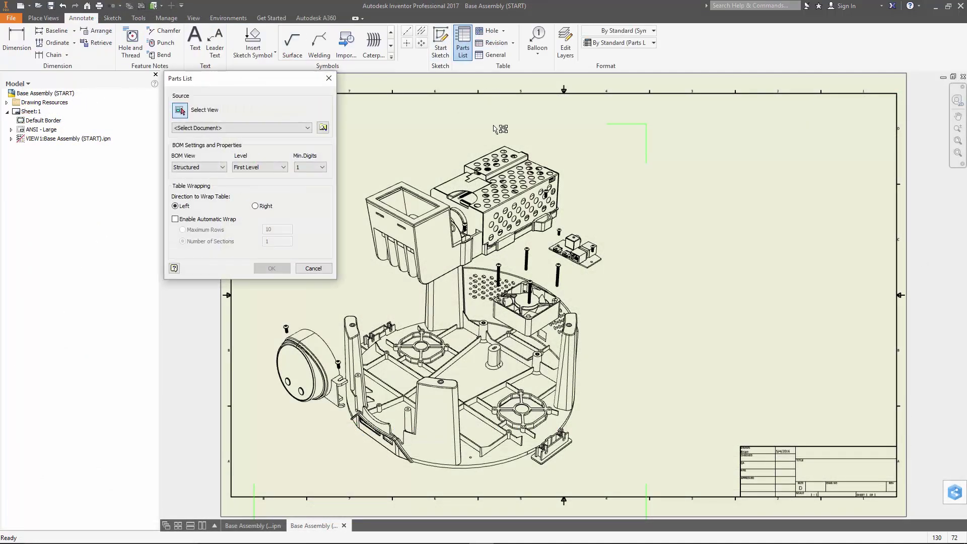
{"action": "left_click", "coordinate": [568, 202]}
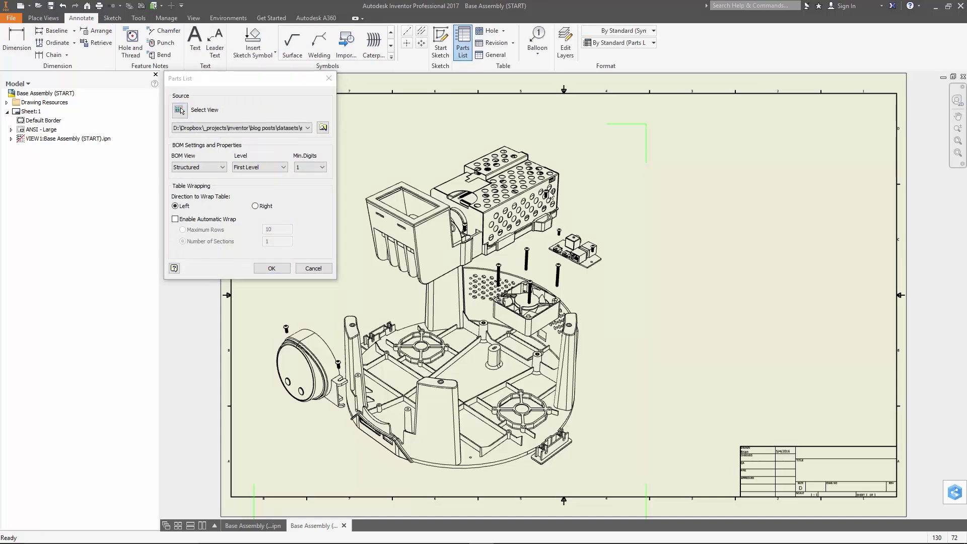